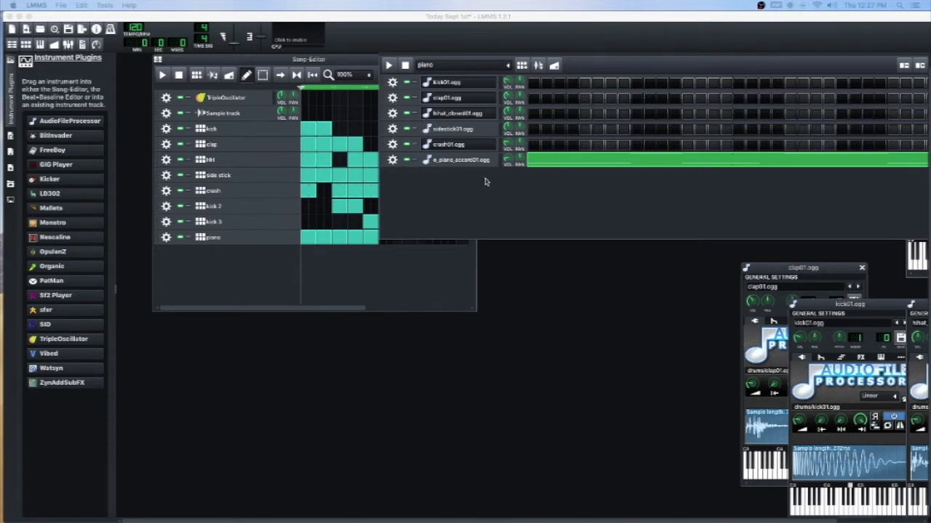
Step: Browse the sample and instrument lists, then add a Watsyn instrument track below the electric piano track in the beat/bassline editor
left_click(11, 153)
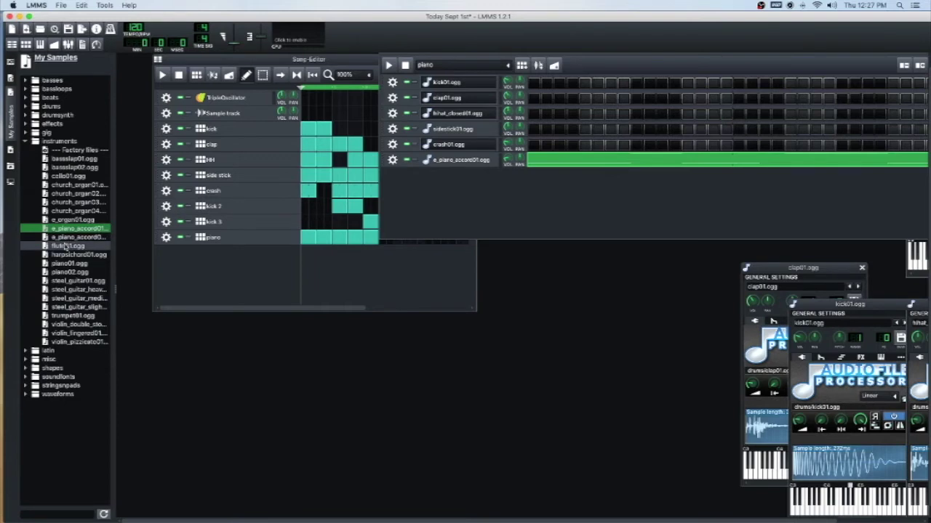
left_click(26, 141)
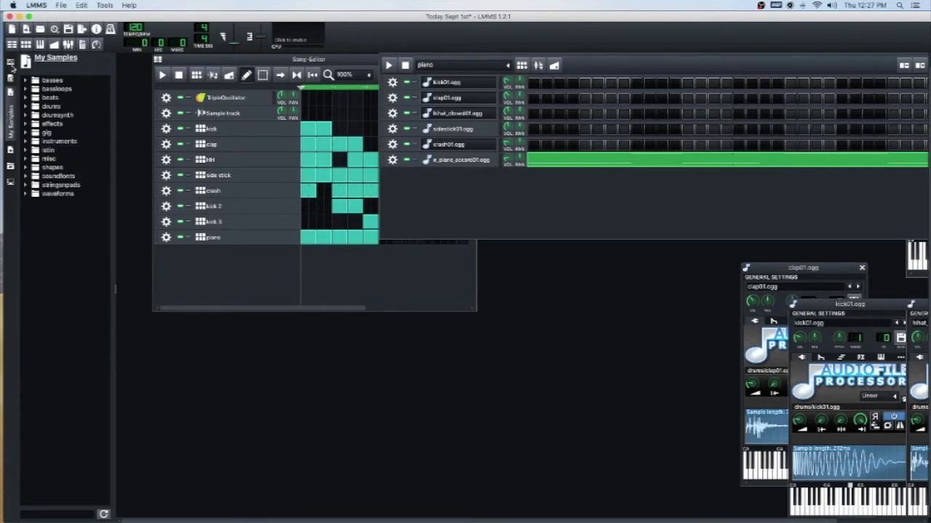
left_click(11, 64)
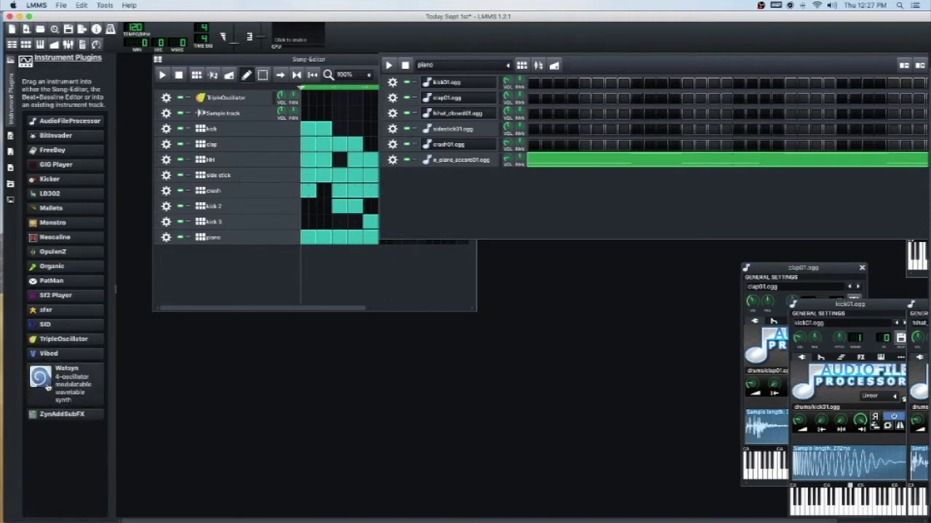
left_click_drag(47, 387, 429, 215)
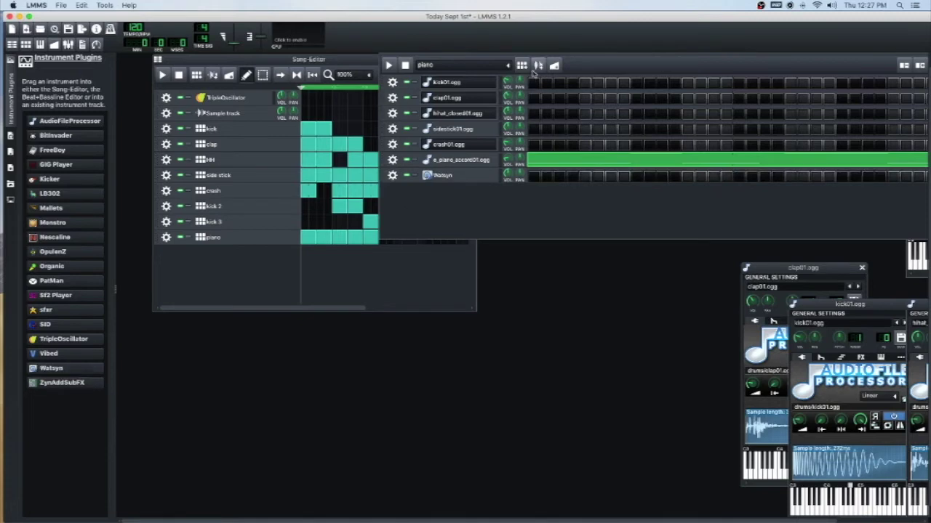
Step: Create a new beat/bassline pattern and add steps to it
left_click(521, 66)
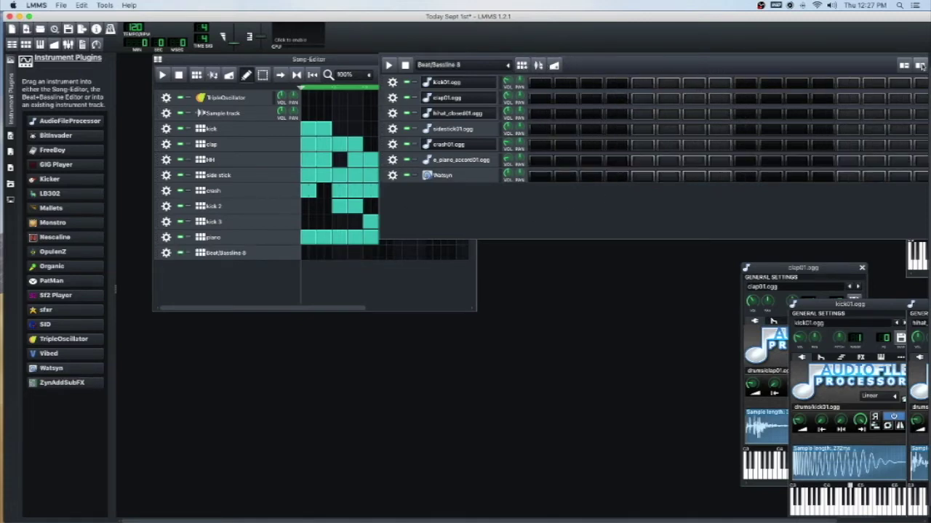
left_click(920, 66)
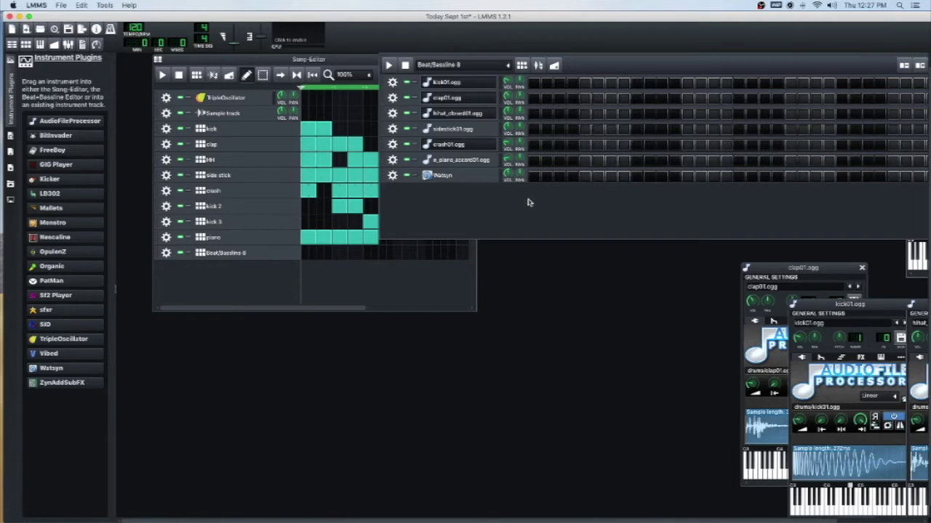
Step: Rename the new beat/bassline track in the Song-Editor to "watson bass"
left_click(244, 256)
double_click(243, 255)
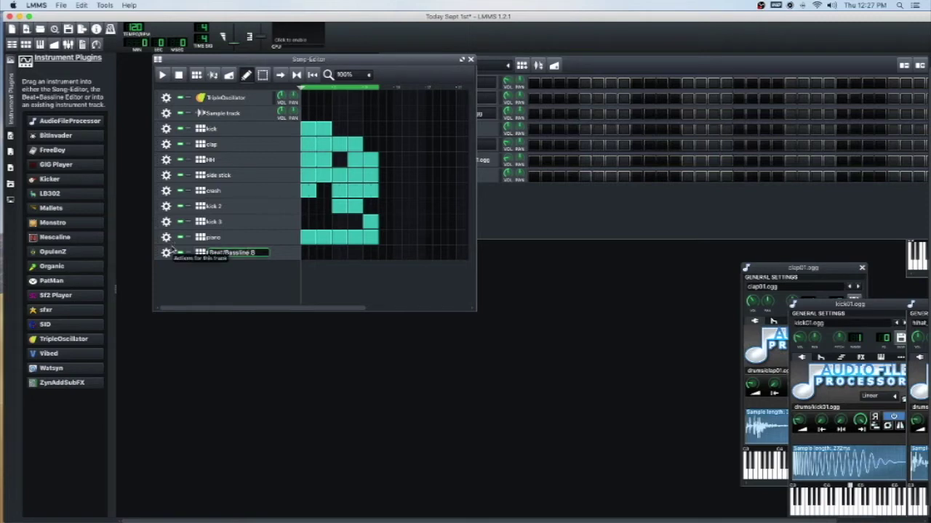
type("bass")
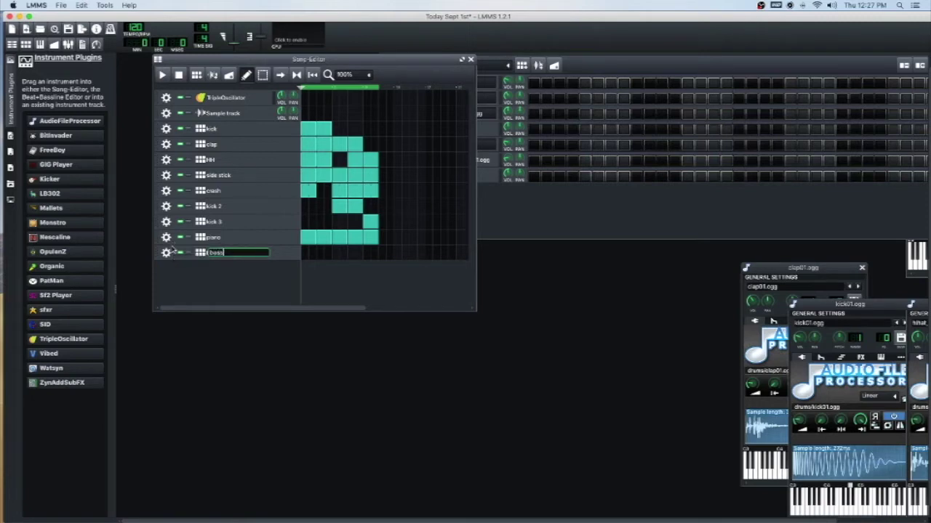
key("BackSpace")
key("BackSpace")
key("BackSpace")
key("BackSpace")
type("watson bass")
key("Return")
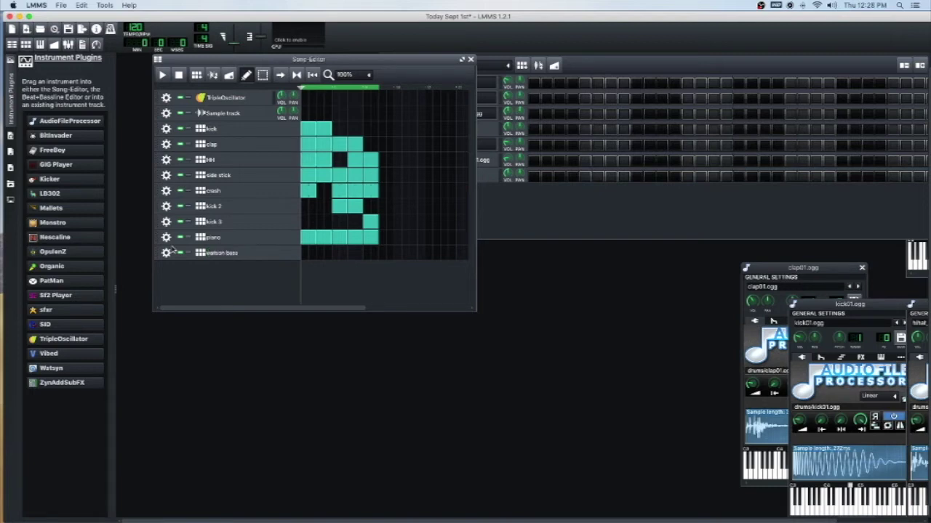
left_click(518, 226)
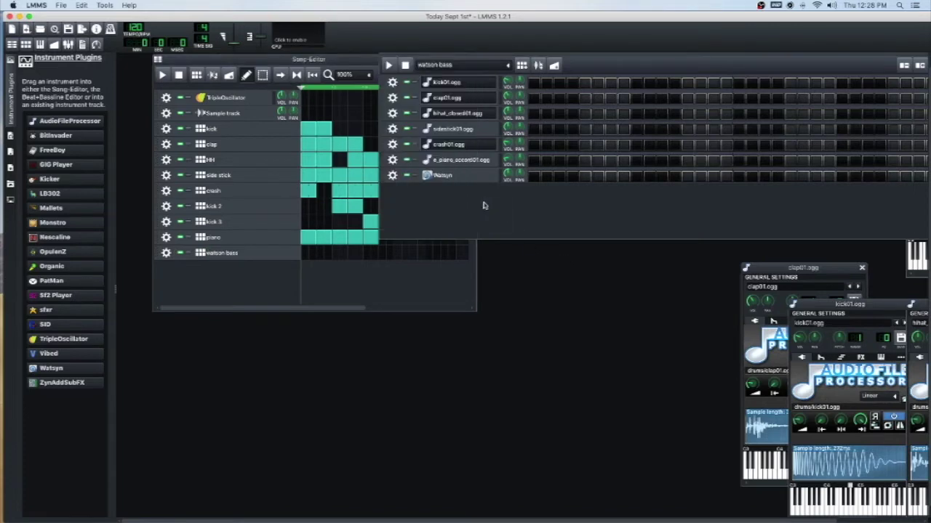
Step: Correct the spelling of the bass track's name to "watsyn bass"
left_click(211, 260)
double_click(216, 259)
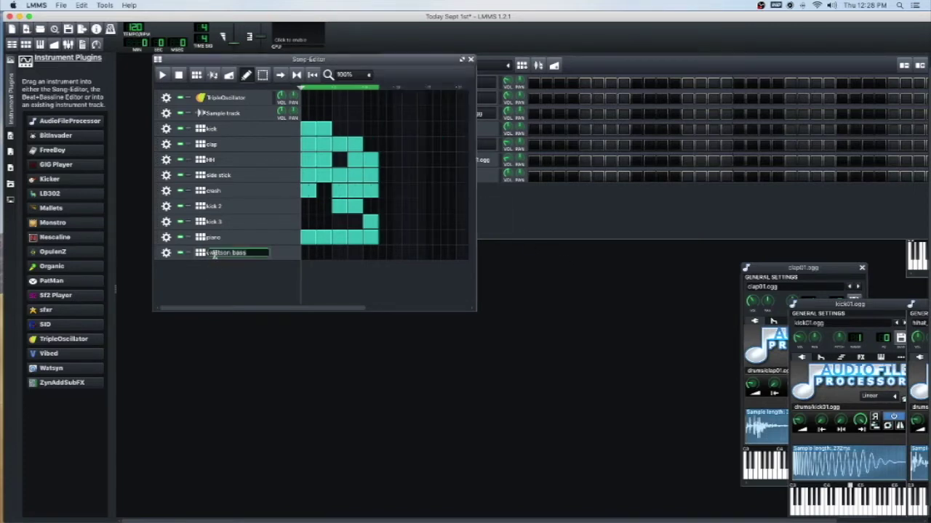
left_click(228, 252)
key("BackSpace")
type("y")
left_click(265, 273)
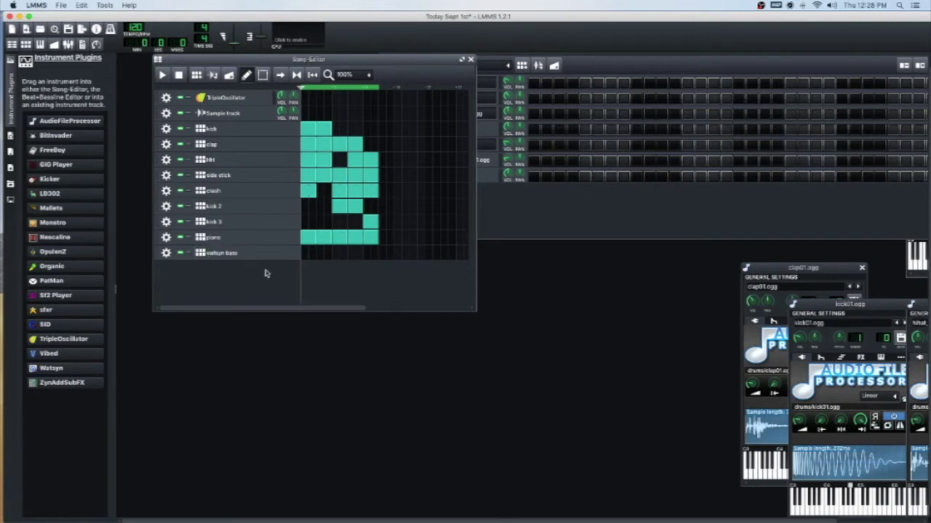
left_click(531, 232)
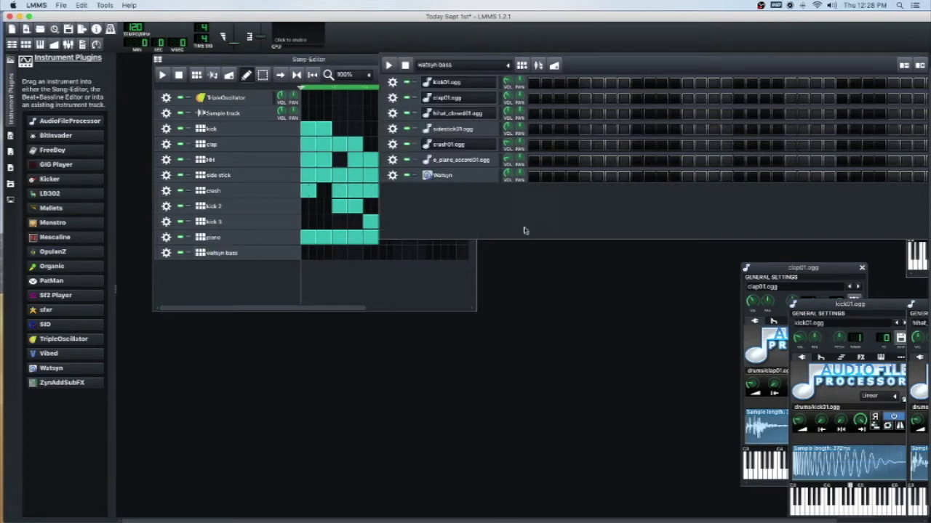
Step: Open the Watsyn track's pattern in the Piano-Roll and shift its window slightly down below the beat/bassline editor
right_click(532, 180)
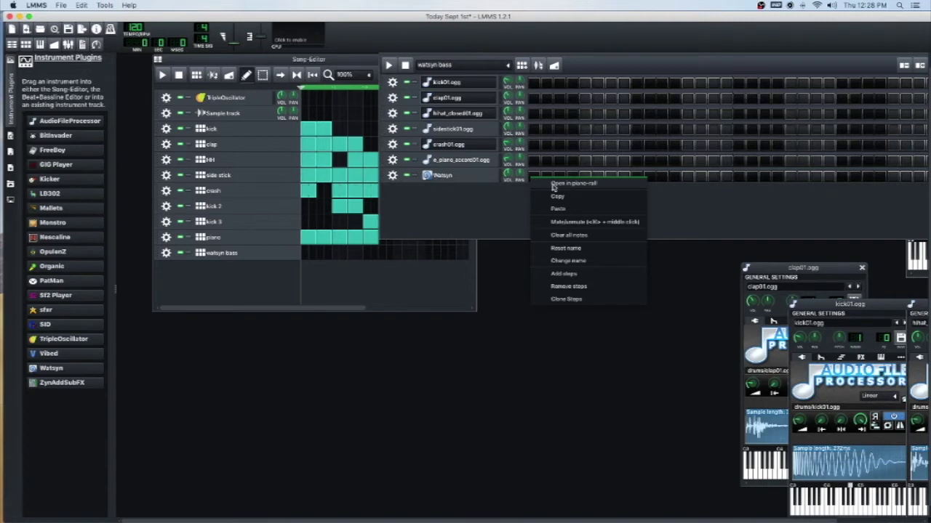
left_click(554, 186)
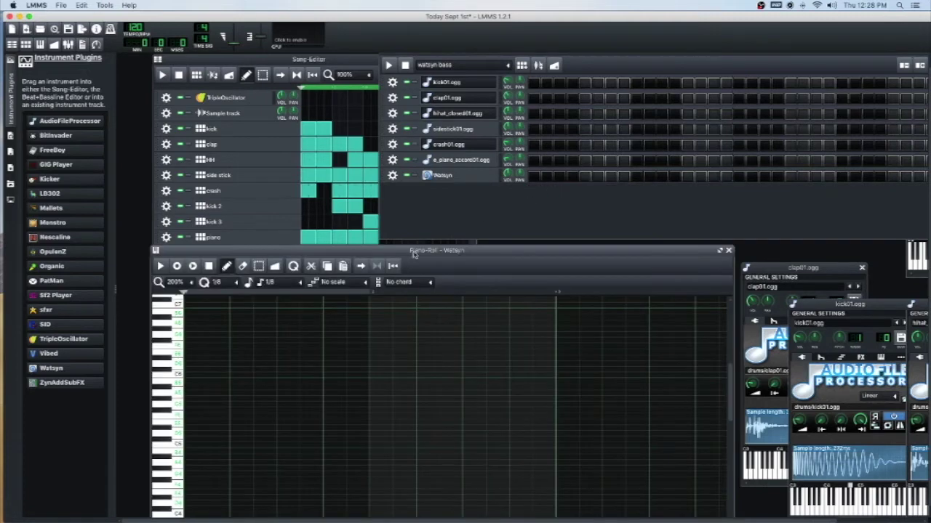
mouse_move(445, 249)
left_mouse_down()
mouse_move(460, 257)
mouse_move(449, 260)
left_mouse_up()
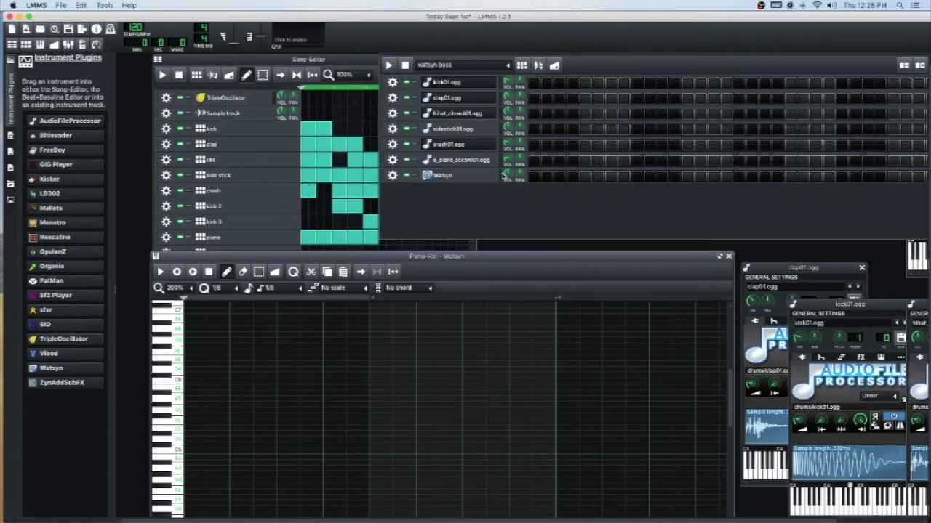
Step: Lower the Watsyn track's volume and audition its sound in several octaves on the instrument's own keyboard
left_click_drag(508, 178, 508, 198)
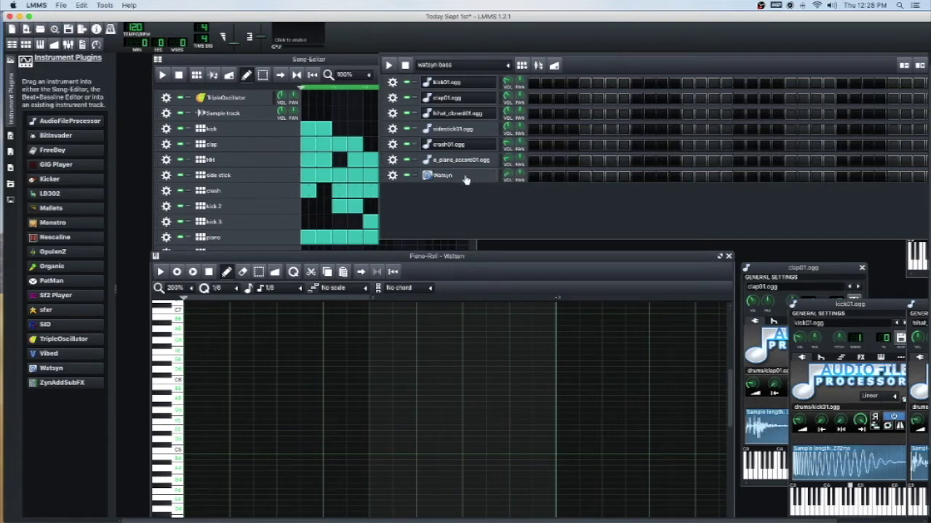
left_click(465, 179)
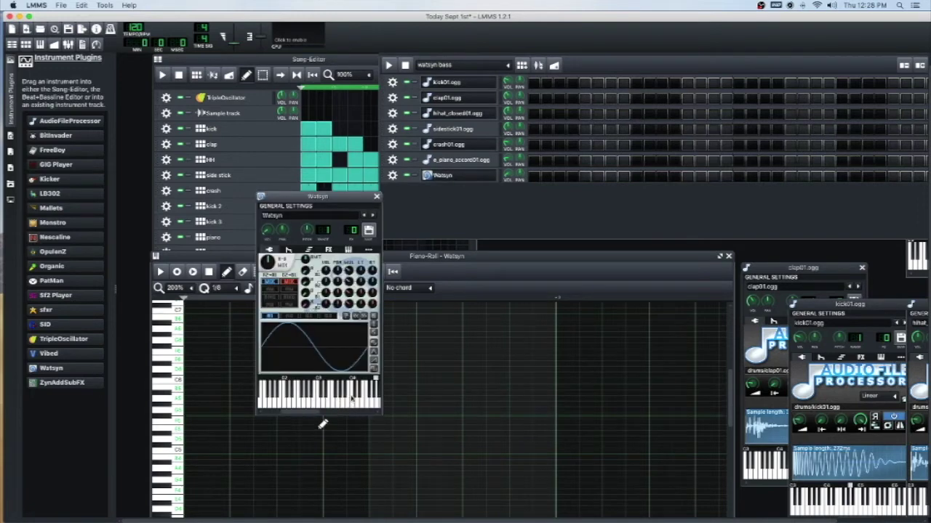
left_click_drag(308, 415, 323, 414)
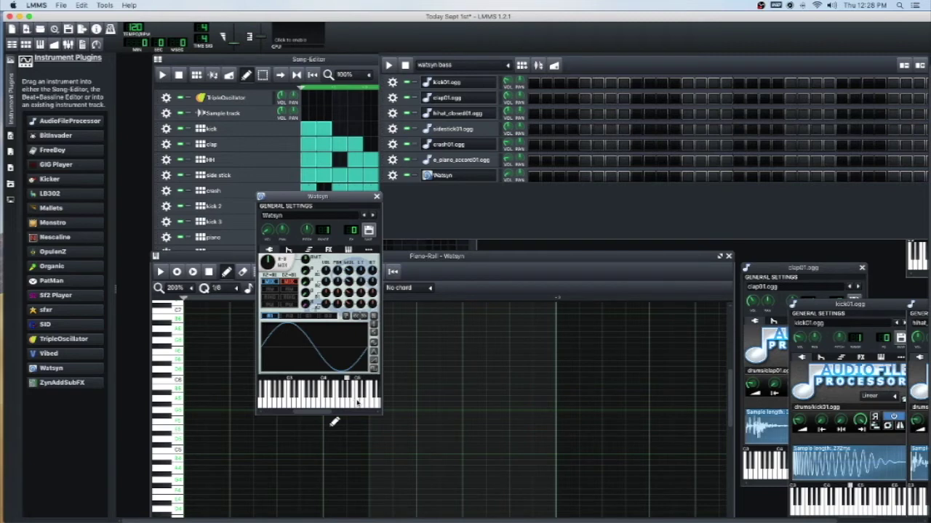
left_click(358, 405)
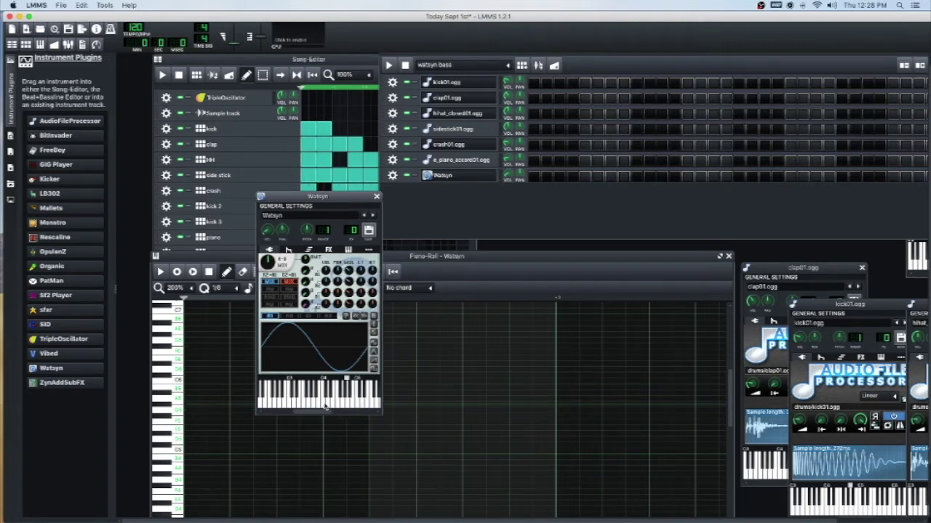
left_click(323, 404)
left_click(290, 405)
left_click_drag(317, 413, 304, 413)
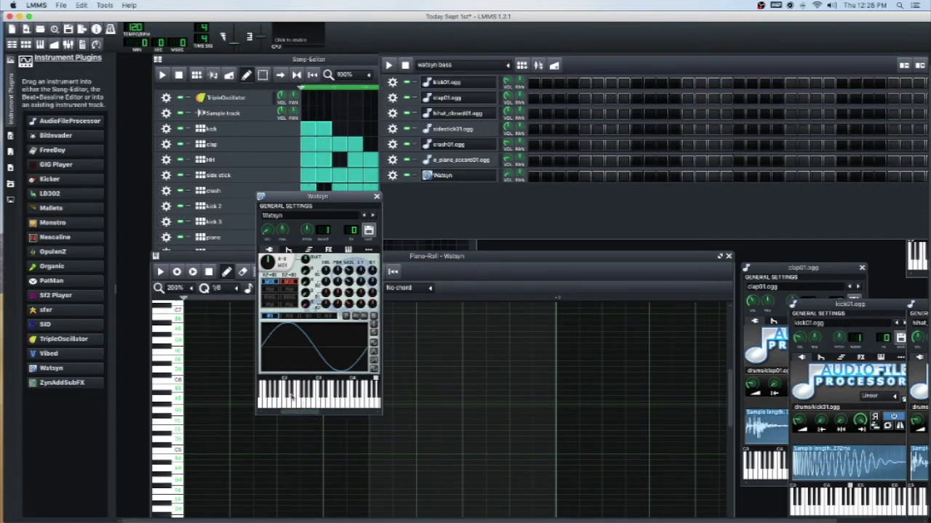
left_click(286, 402)
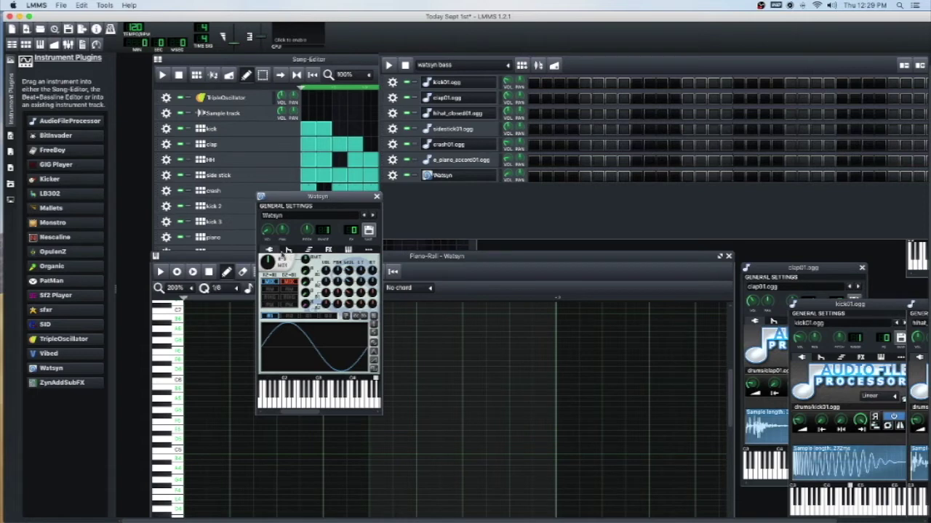
Step: Close the kick01.ogg and clap01.ogg instrument windows and place the Watsyn window over the left part of the Piano-Roll
left_click_drag(325, 201, 607, 275)
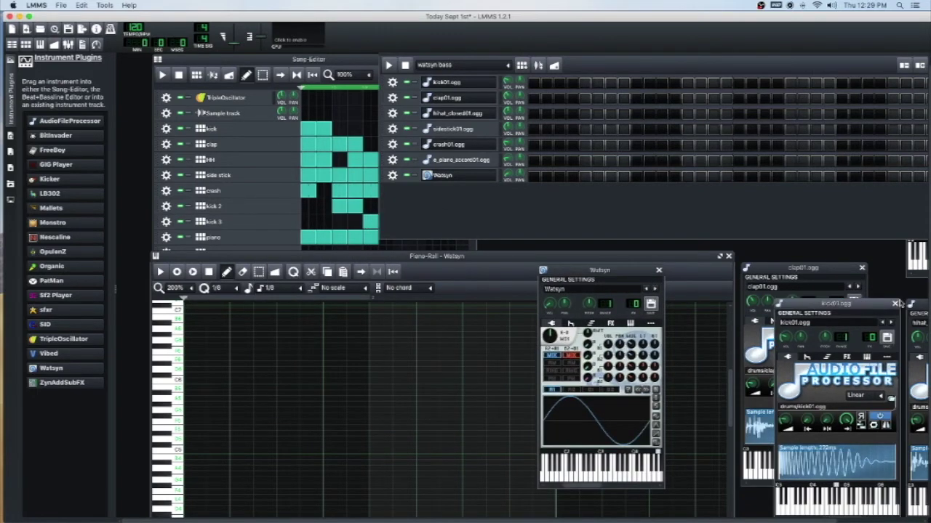
left_click(901, 304)
left_click(862, 268)
left_click_drag(624, 272, 305, 223)
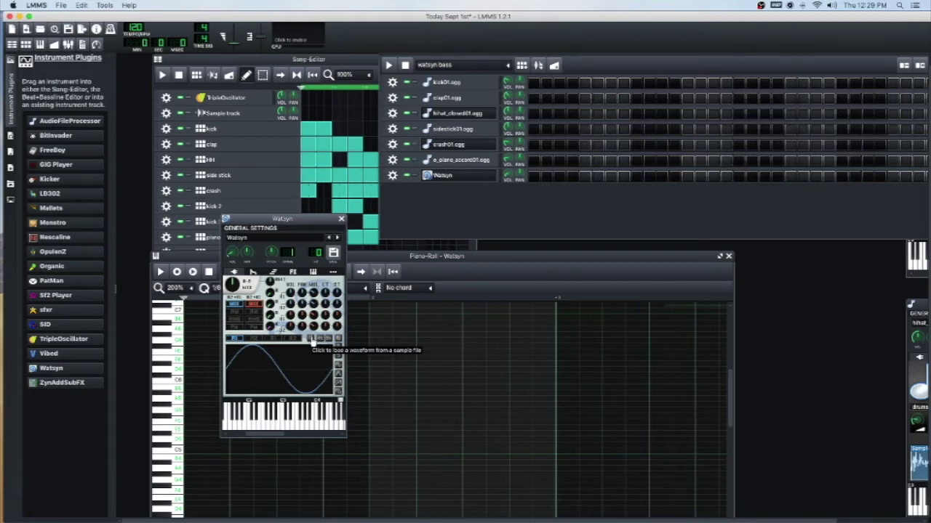
Step: Try the lfo_trancegate_quarter.flac waveform in Watsyn's first oscillator and audition it on the keyboard
left_click(312, 341)
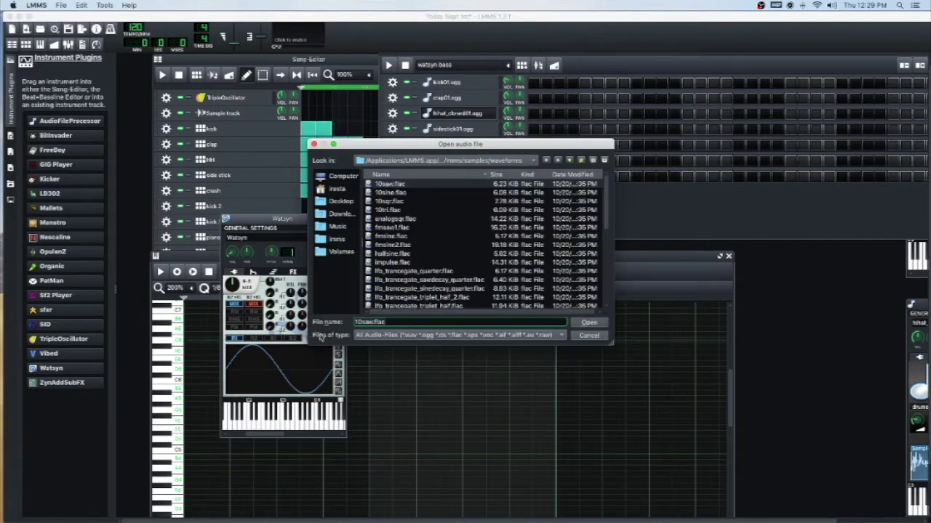
scroll(448, 221, "down", 8)
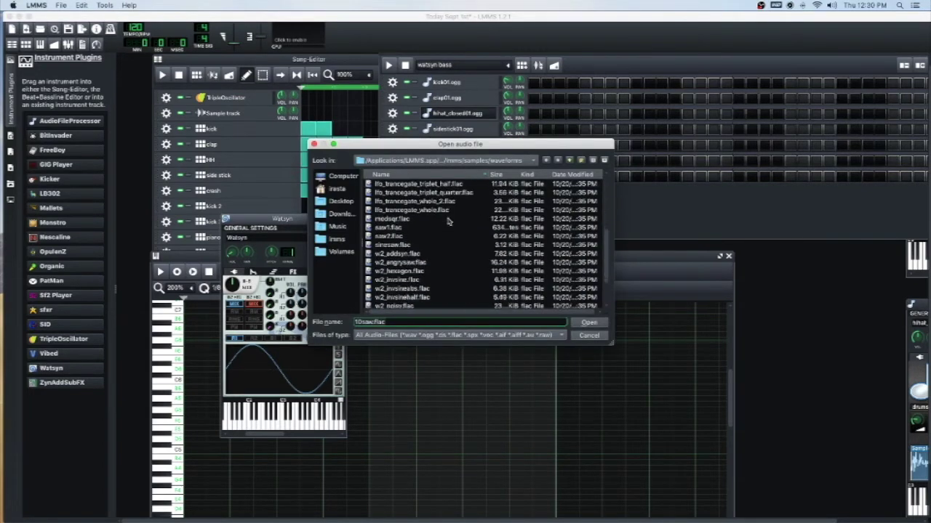
scroll(448, 221, "up", 8)
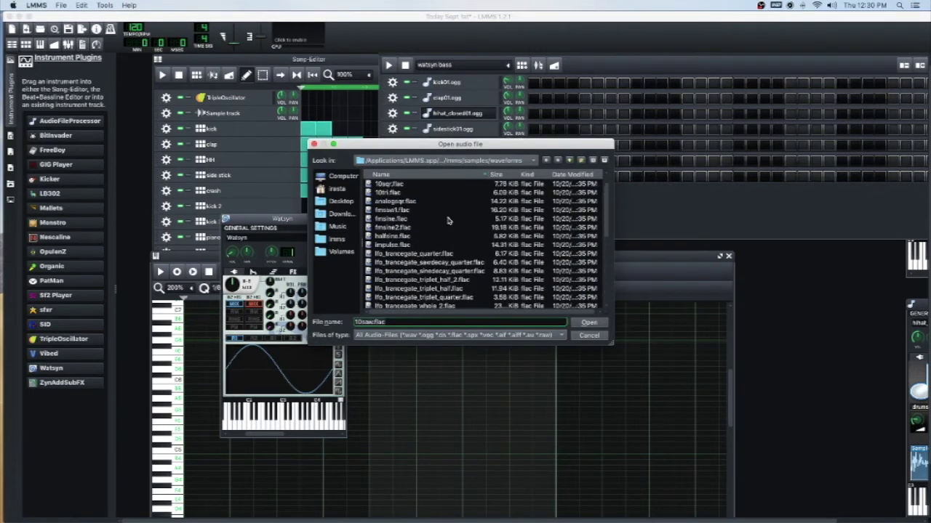
scroll(448, 221, "up", 1)
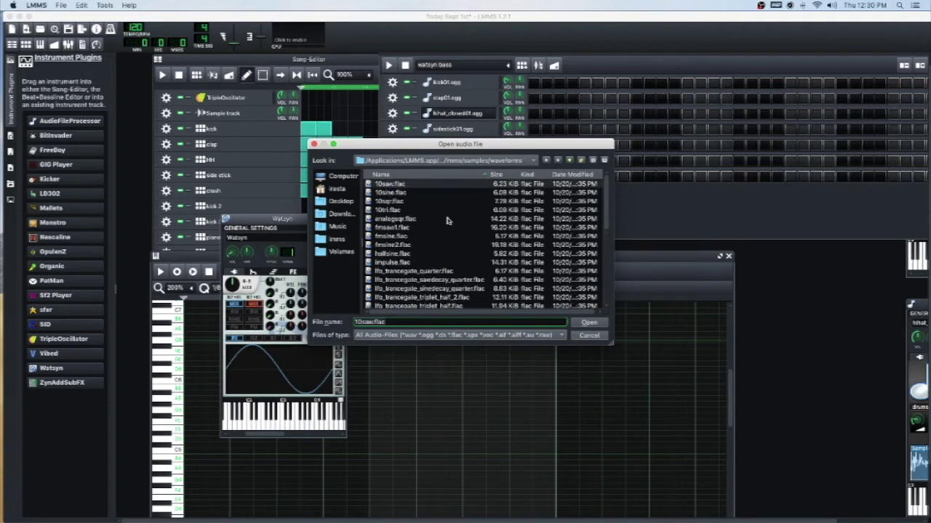
left_click(422, 271)
left_click(584, 322)
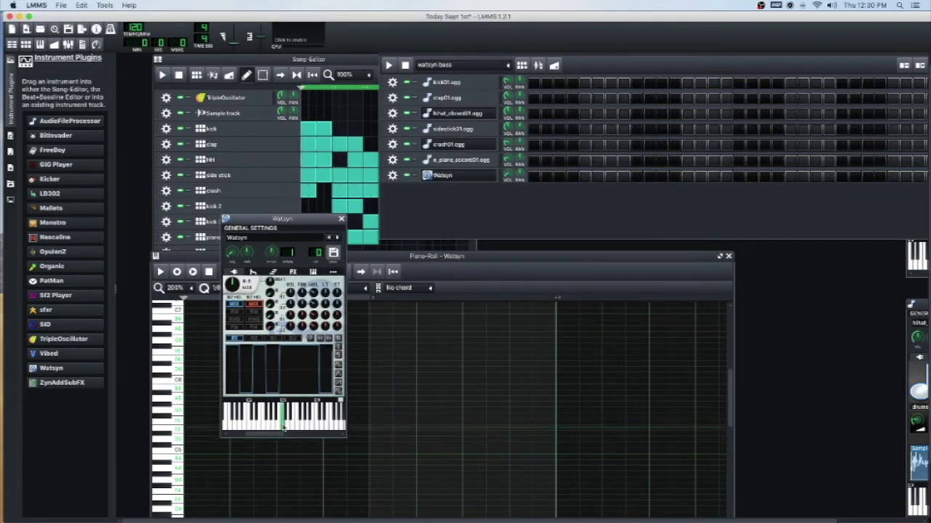
left_click(283, 425)
left_click(249, 425)
left_click(249, 426)
Step: Load the waveform sample lfo_trancegate_sinedecay_quarter.flac into Watsyn's first oscillator
left_click(318, 337)
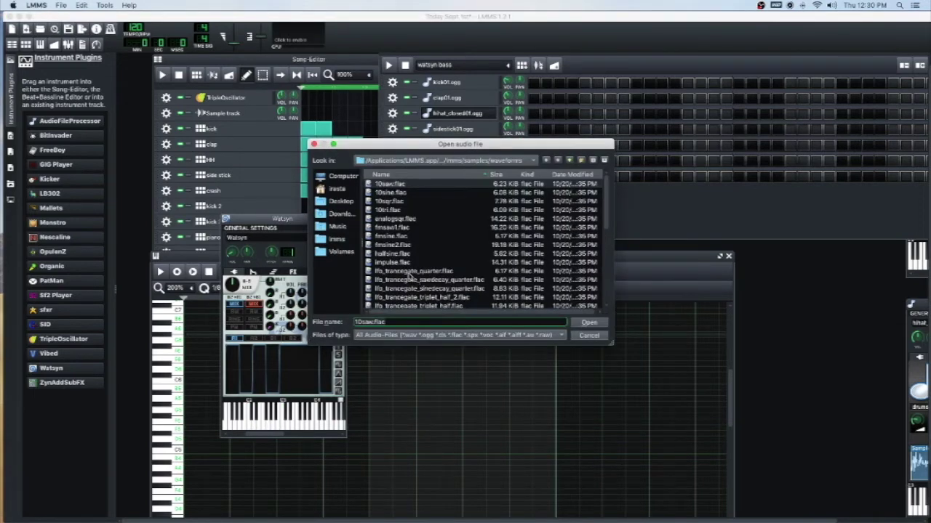
left_click(401, 290)
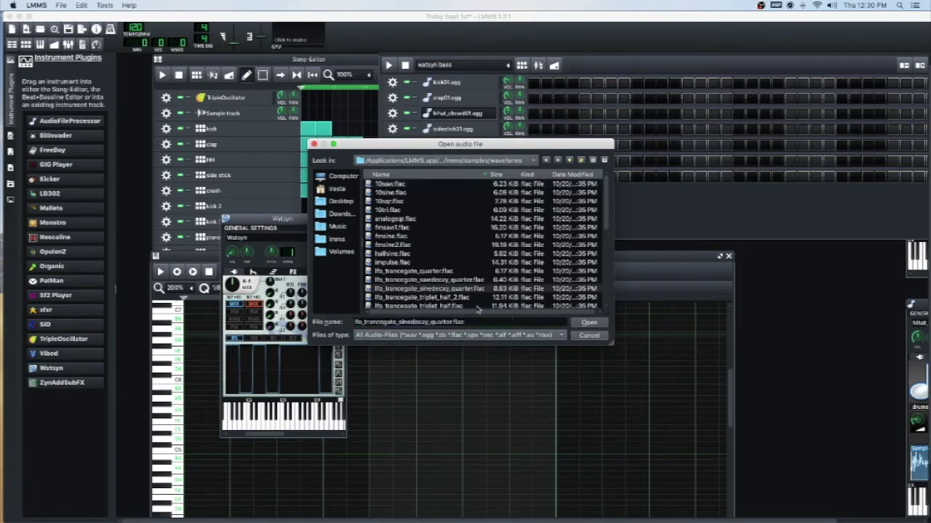
left_click(586, 323)
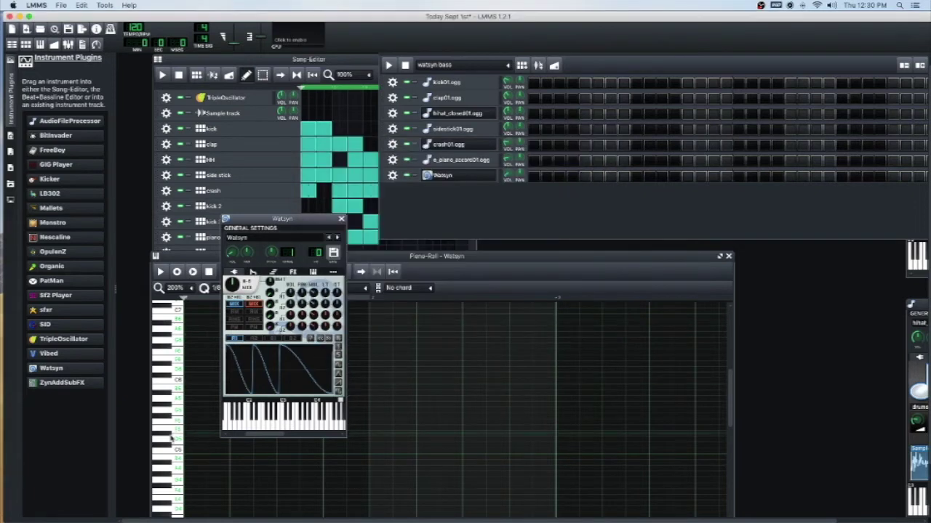
Step: Audition the loaded sine-decay waveform on Watsyn's keyboard with notes from several octaves
left_click(251, 425)
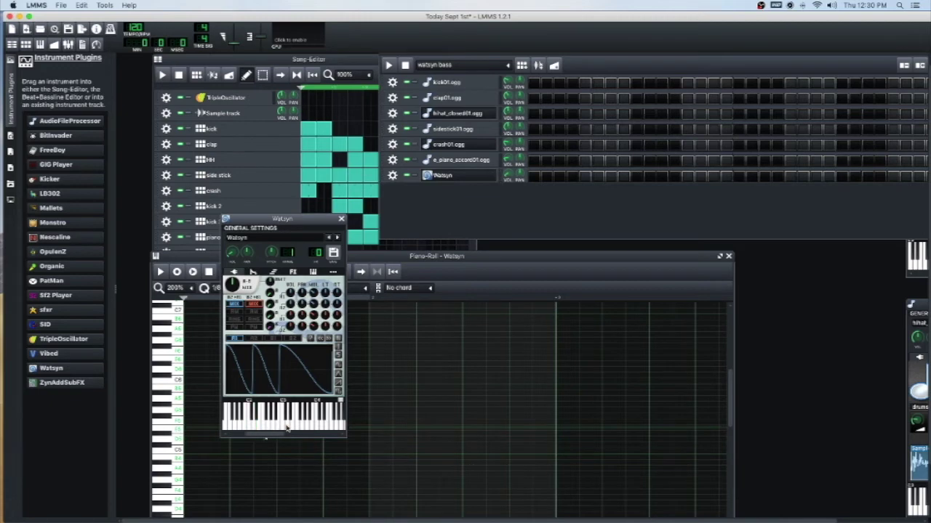
left_click(287, 427)
left_click(284, 428)
left_click(257, 425)
left_click(251, 426)
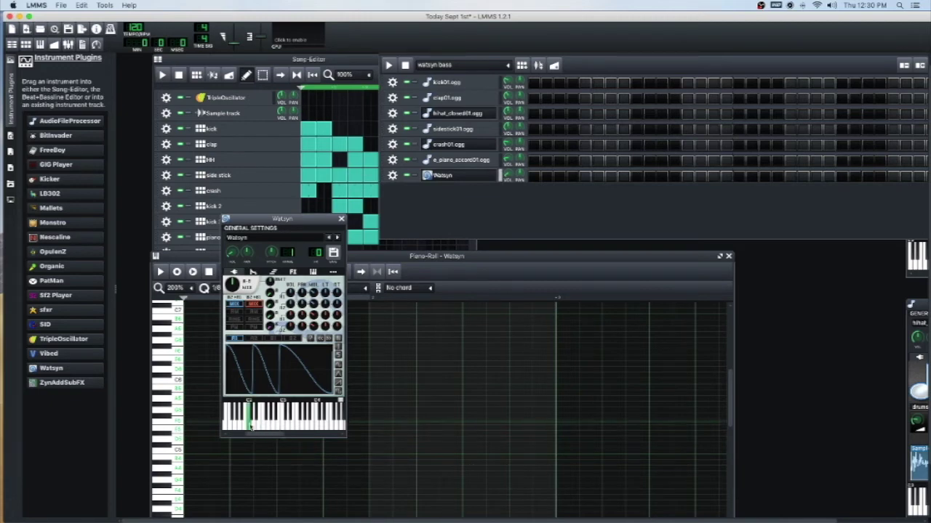
left_click(317, 427)
mouse_move(259, 435)
left_mouse_down()
mouse_move(287, 436)
mouse_move(274, 435)
left_mouse_up()
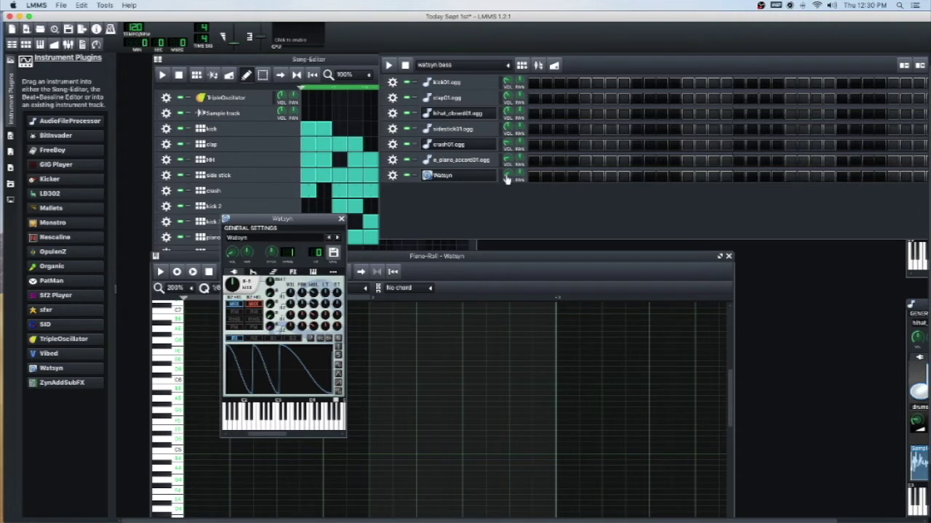
Step: Try the impulse.flac waveform in Watsyn's first oscillator and audition it on the keyboard
left_click(311, 340)
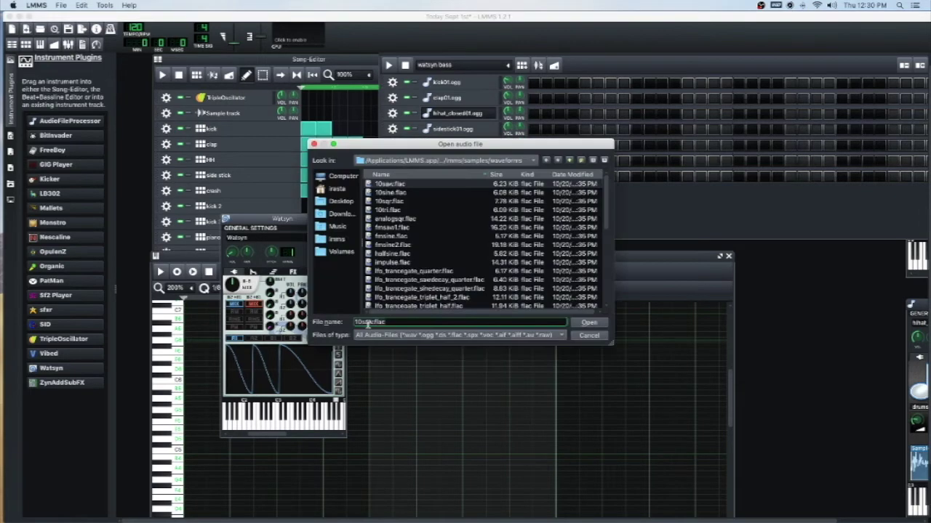
scroll(436, 288, "down", 2)
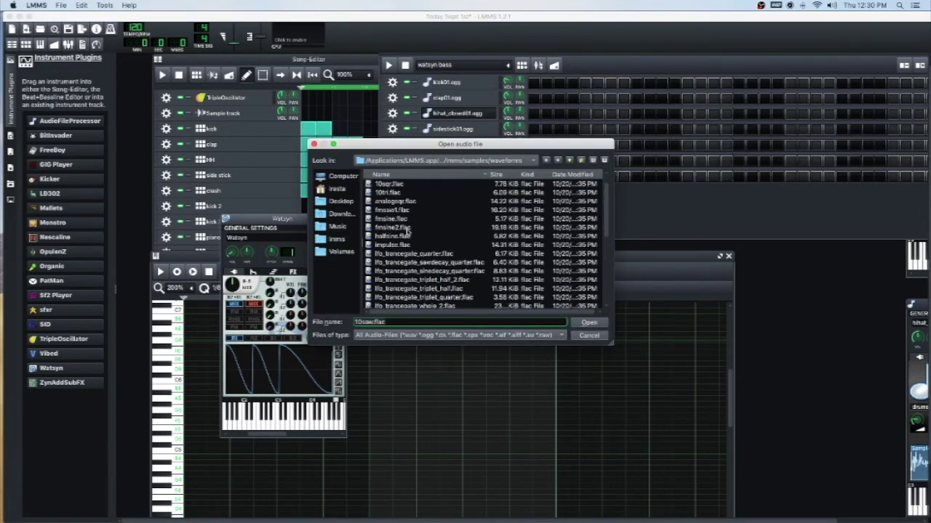
left_click(394, 246)
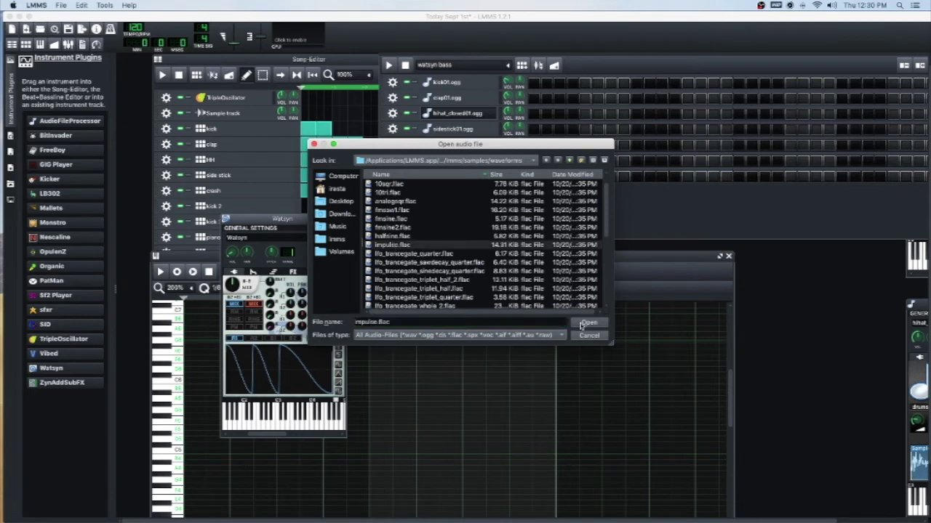
left_click(586, 323)
left_click(279, 425)
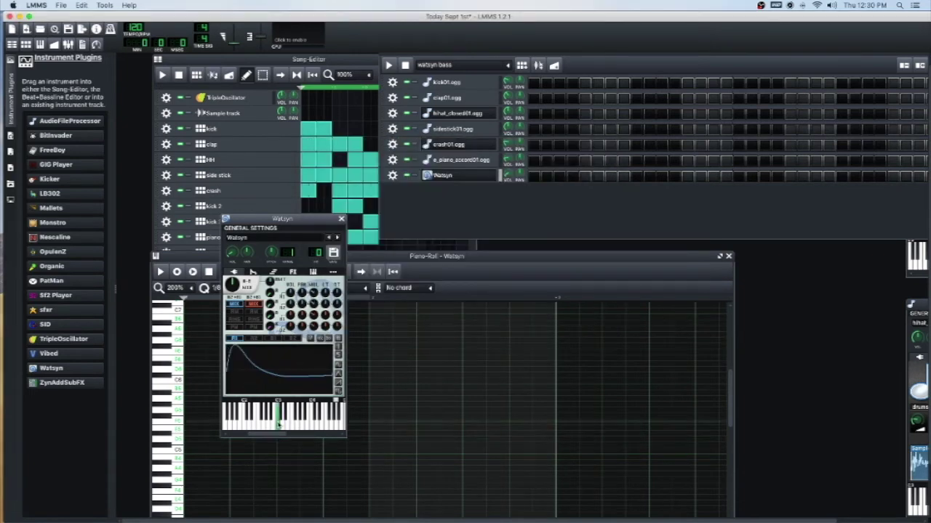
mouse_move(278, 424)
left_mouse_down()
mouse_move(244, 428)
mouse_move(284, 423)
left_mouse_up()
left_click(312, 425)
Step: Load the waveform sample sinesaw.flac into Watsyn's first oscillator and audition it with low and middle notes
left_click(312, 340)
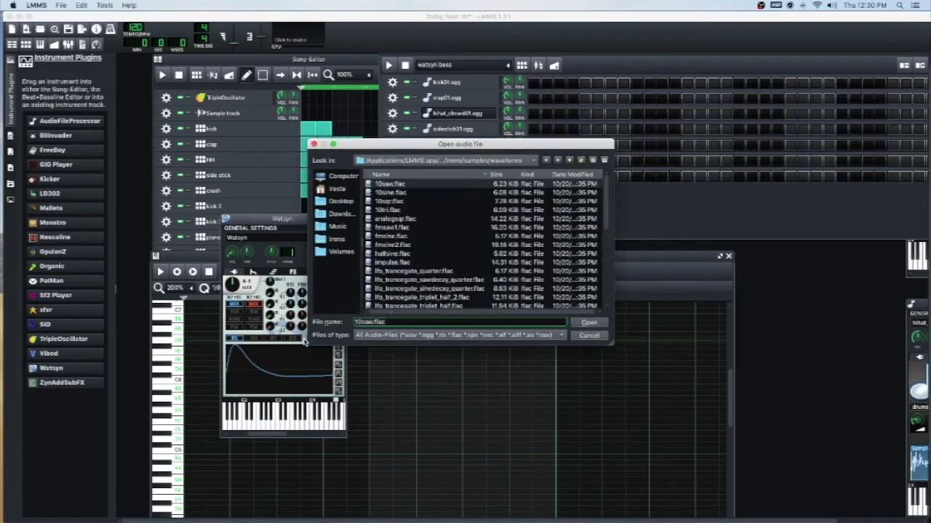
scroll(454, 289, "down", 15)
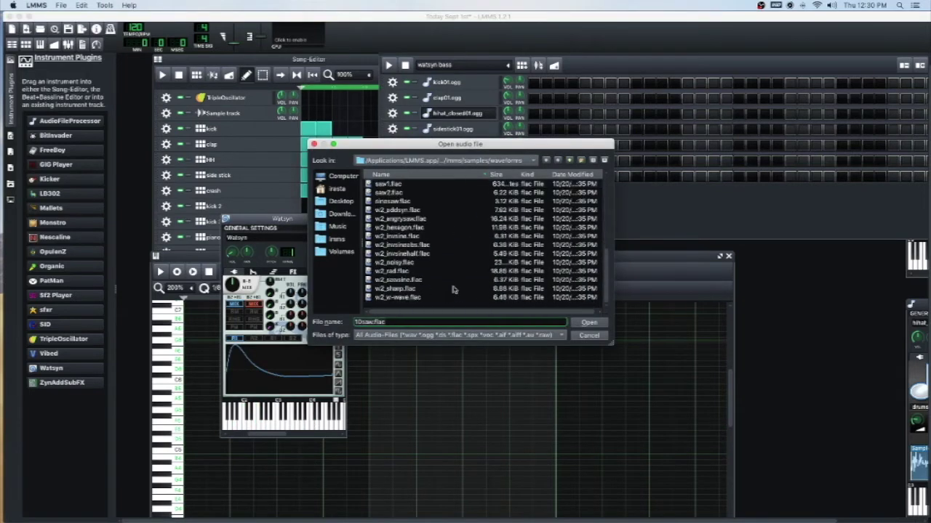
left_click(392, 200)
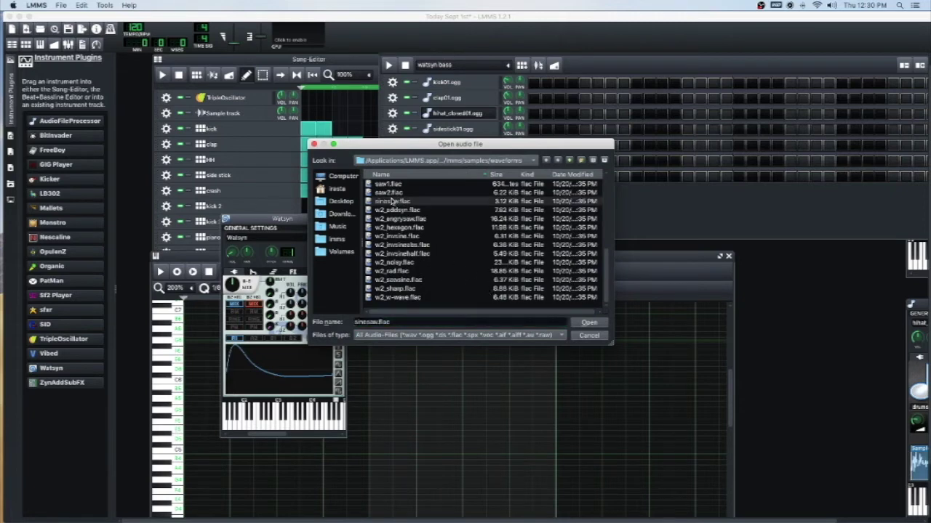
left_click(582, 325)
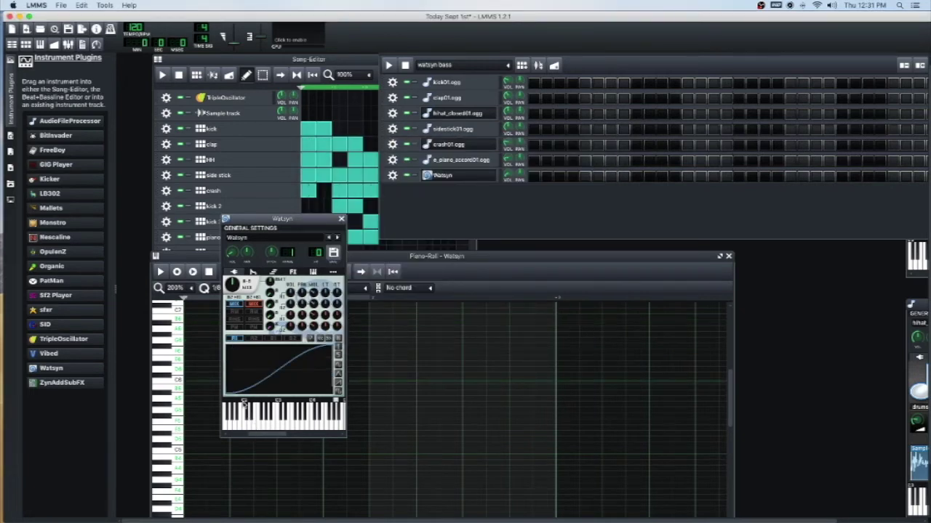
left_click(247, 428)
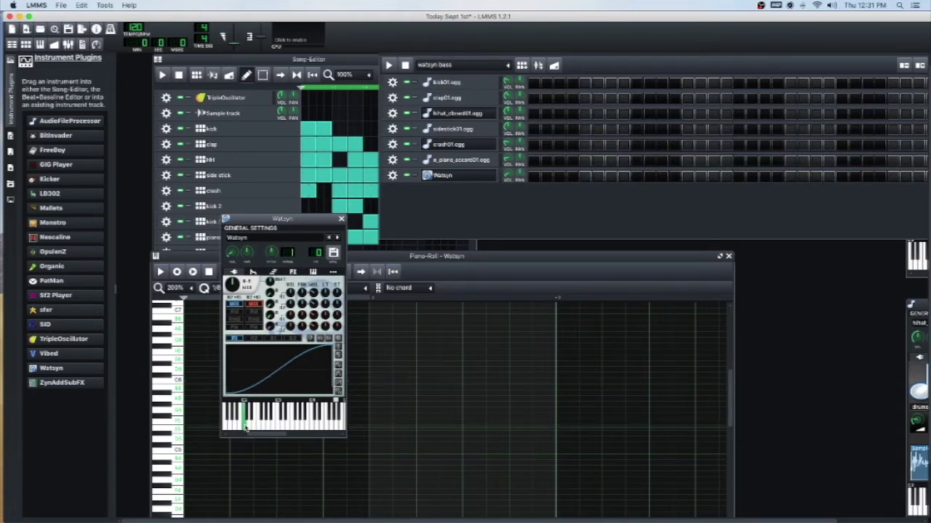
left_click(275, 417)
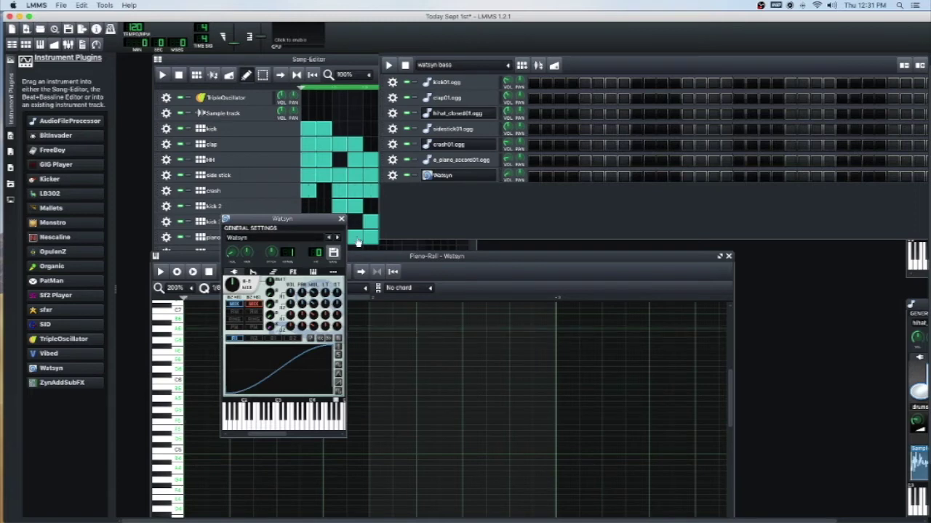
Step: Close the Watsyn window, move the Piano-Roll higher, and audition the C2 and D2 keys
left_click(341, 220)
left_click_drag(362, 255, 365, 218)
scroll(180, 375, "down", 1)
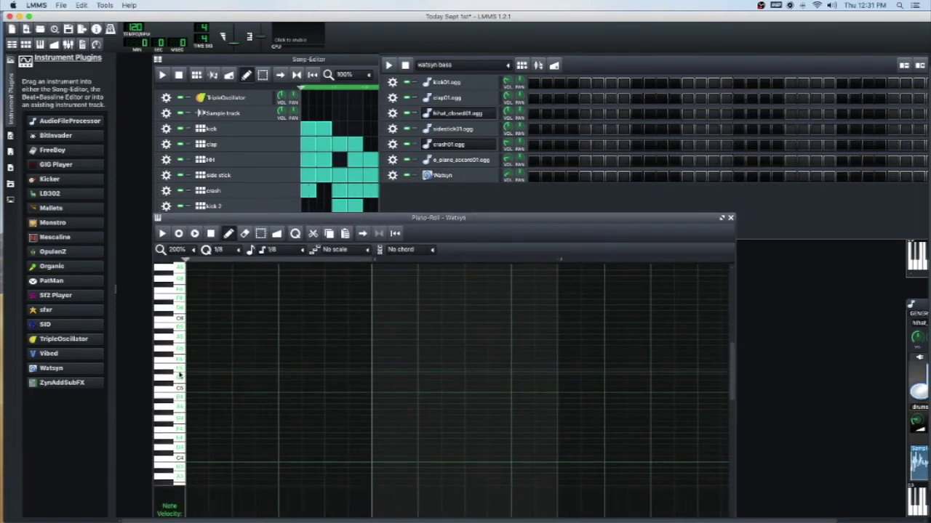
scroll(181, 375, "down", 6)
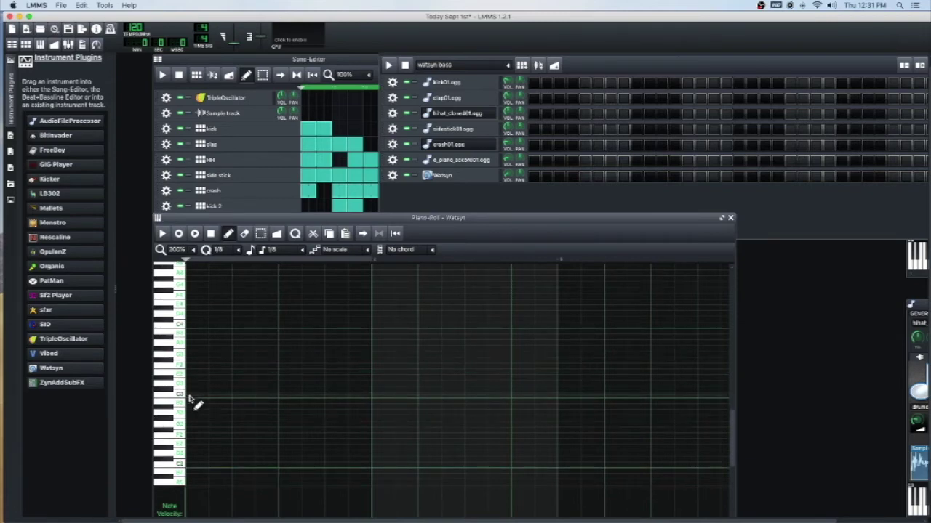
left_click(178, 464)
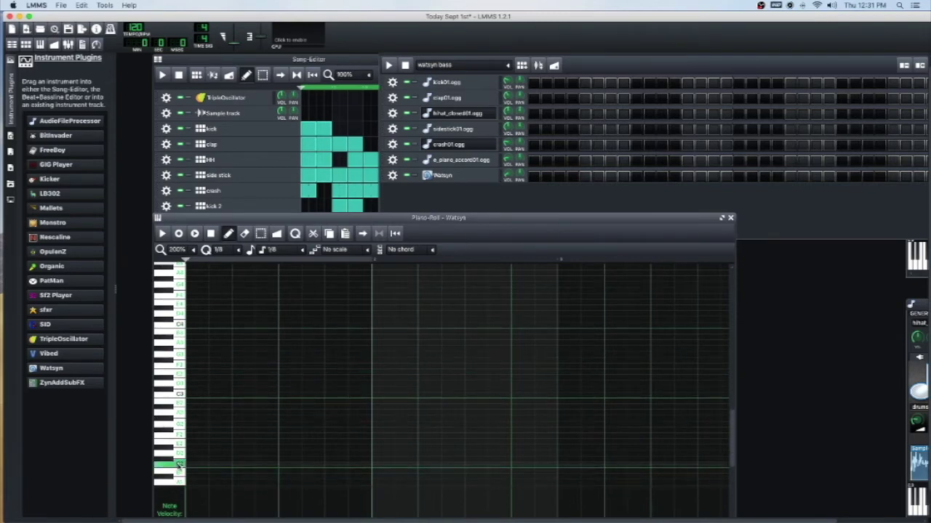
left_click(178, 455)
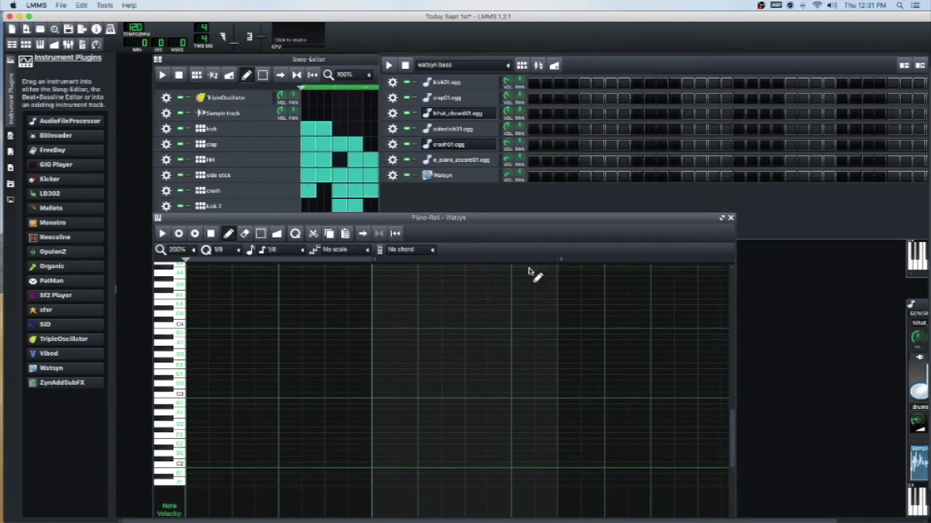
Step: Adjust the Watsyn track's volume and audition the white keys from C2 up to A2 in the Piano-Roll
left_click(507, 177)
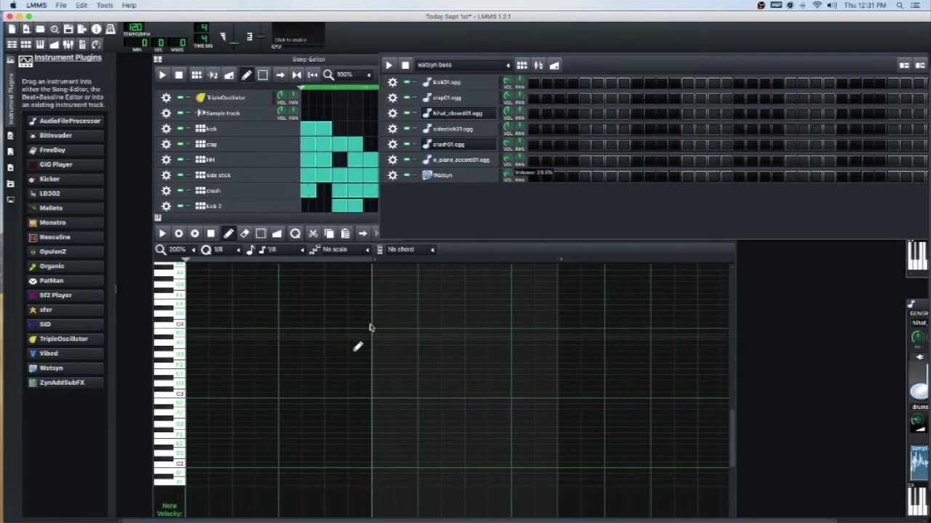
left_click(179, 466)
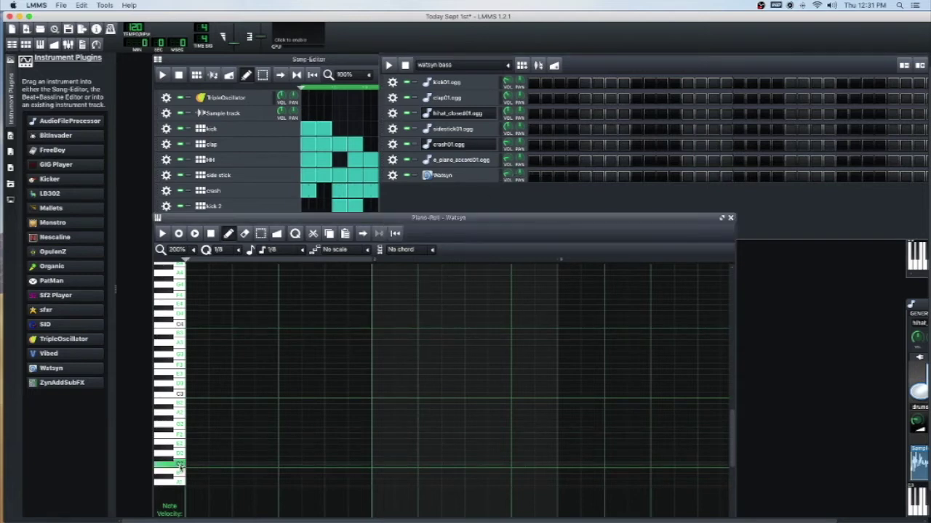
left_click(180, 454)
left_click(180, 448)
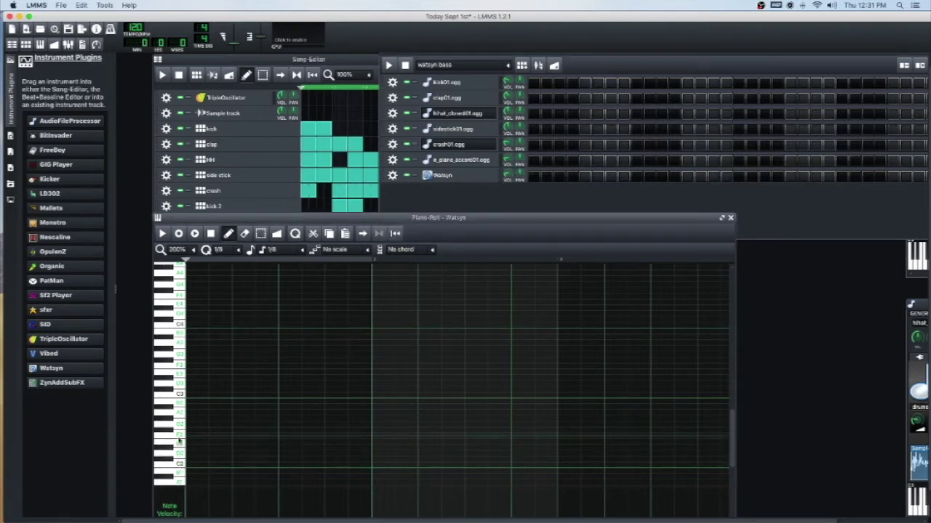
left_click(179, 435)
left_click(179, 425)
left_click(179, 415)
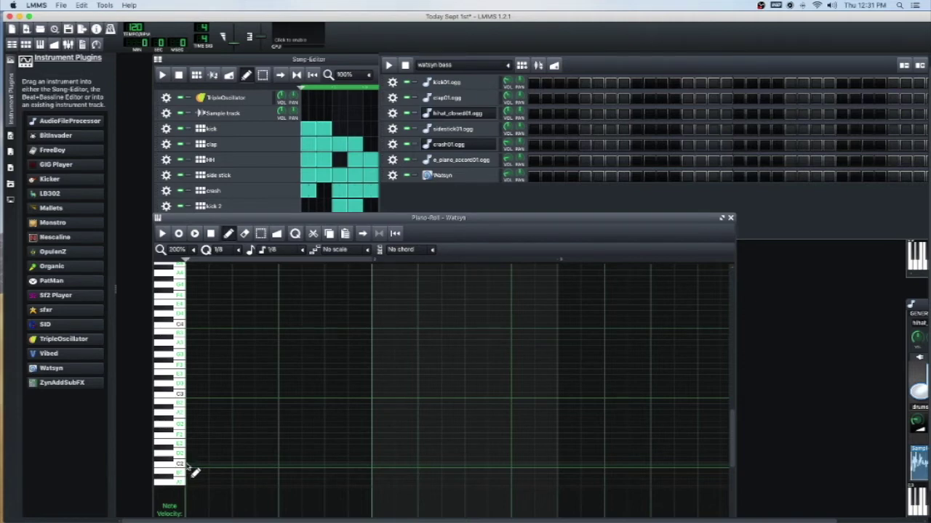
Step: Bring the Song-Editor to the front and add a watsyn bass block at the first bar
left_click_drag(391, 221, 388, 242)
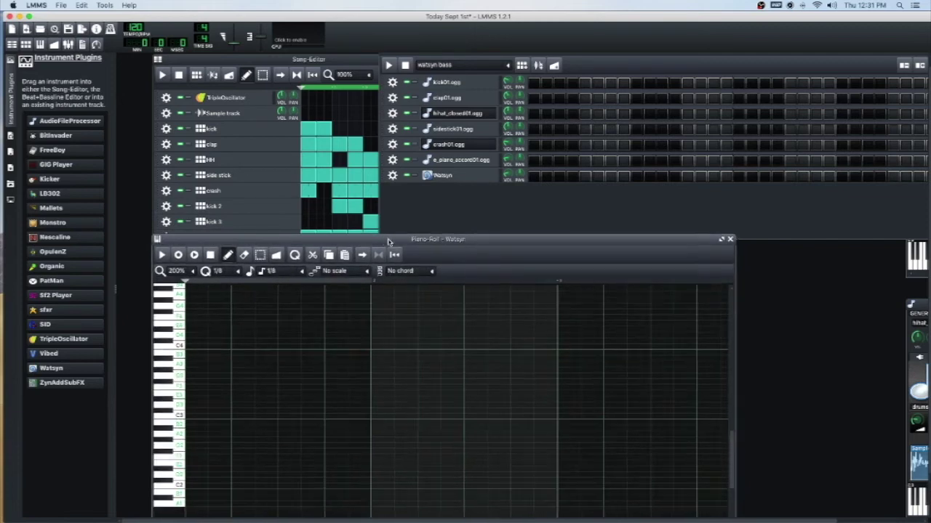
left_click(286, 60)
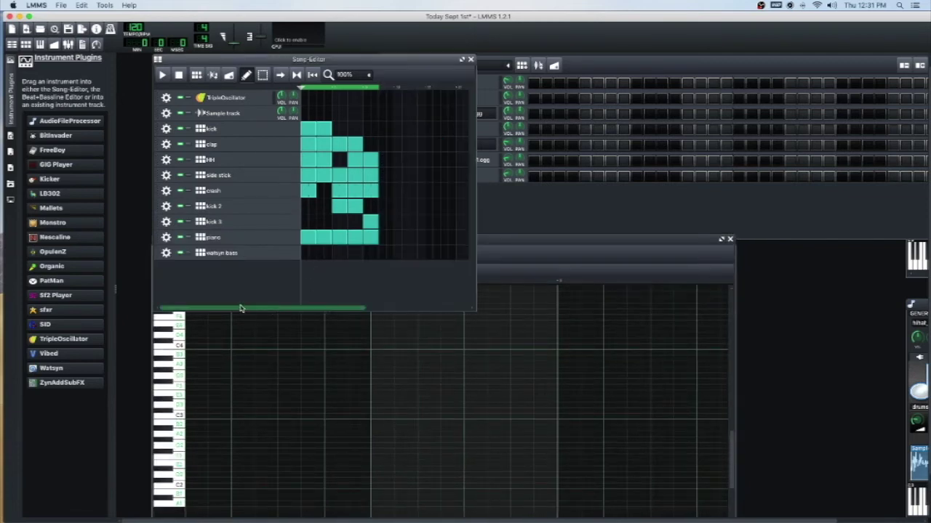
left_click(306, 253)
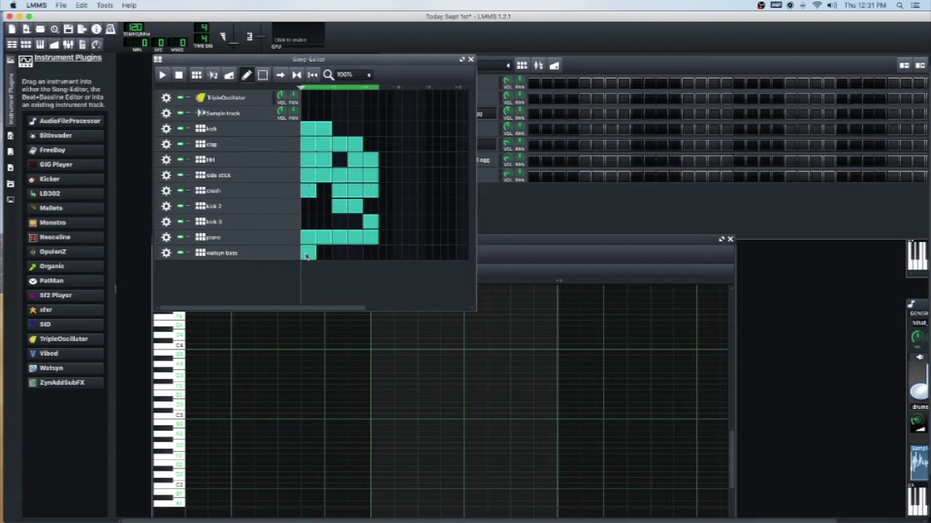
Step: Return to the Watsyn Piano-Roll and set both its quantization and its note length to 1/4
left_click(542, 247)
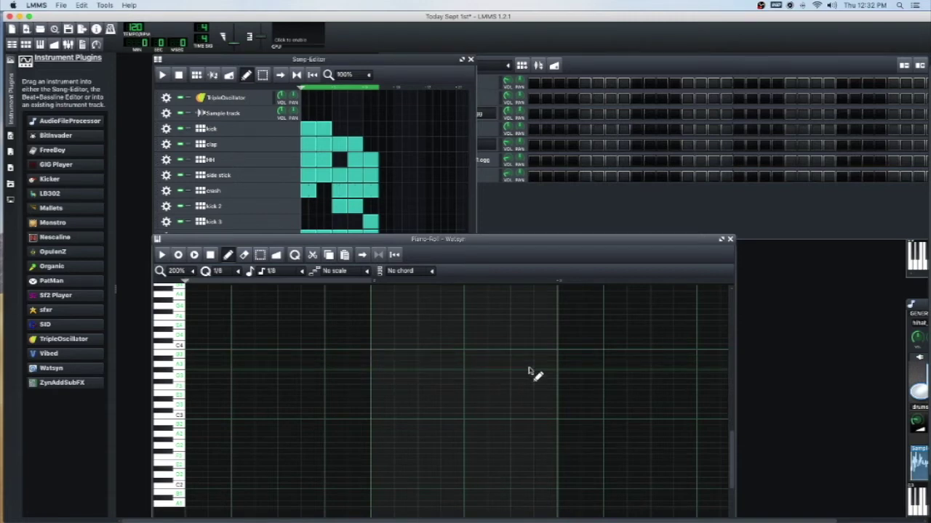
left_click_drag(491, 245, 504, 234)
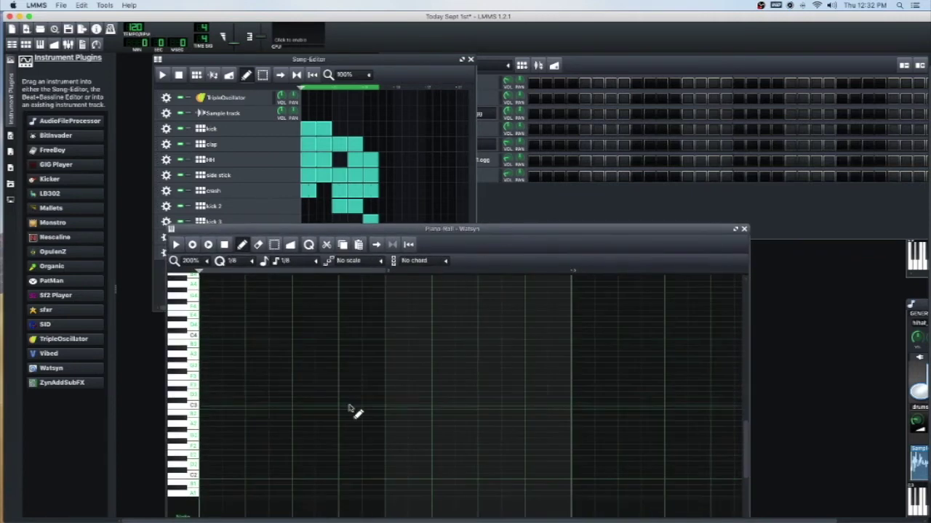
left_click(252, 261)
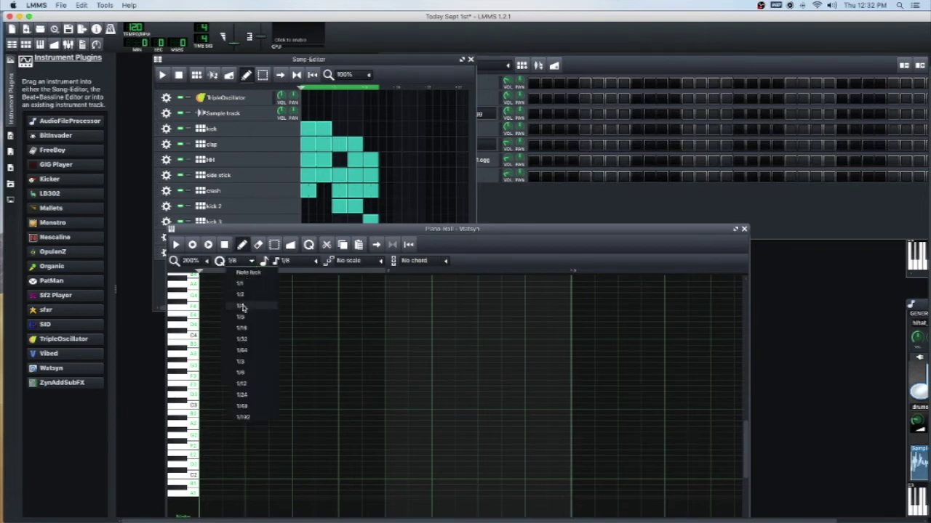
left_click(242, 307)
left_click(316, 264)
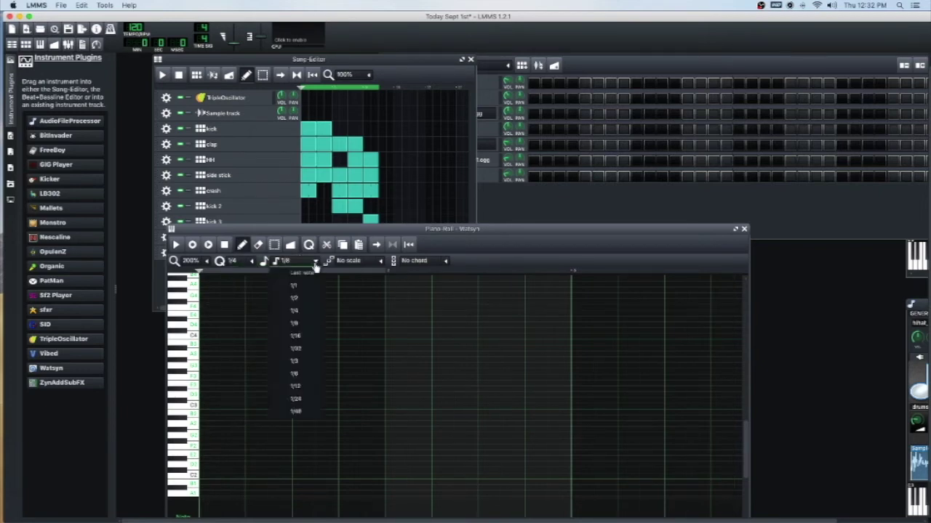
left_click(295, 311)
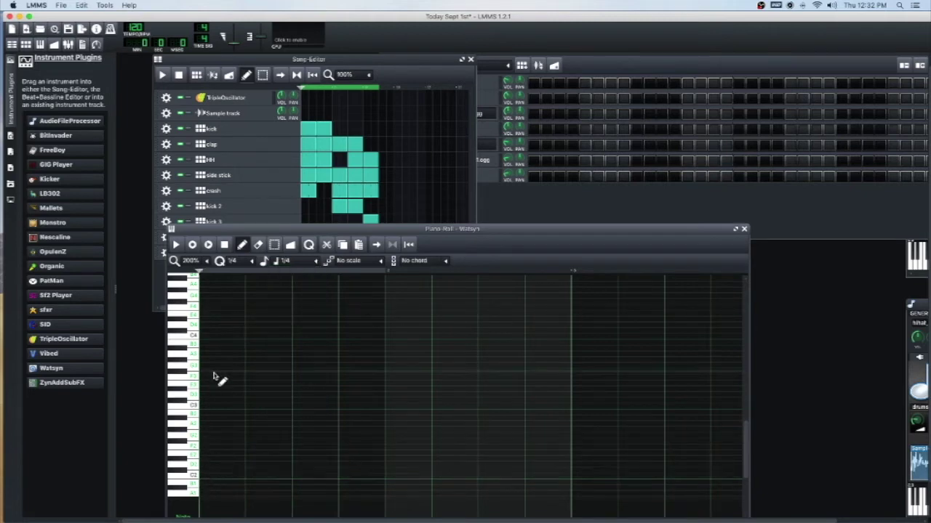
Step: Draw five consecutive quarter notes, C2, D2, E2, F2 and G2, from the start of the Watsyn pattern
left_click(202, 476)
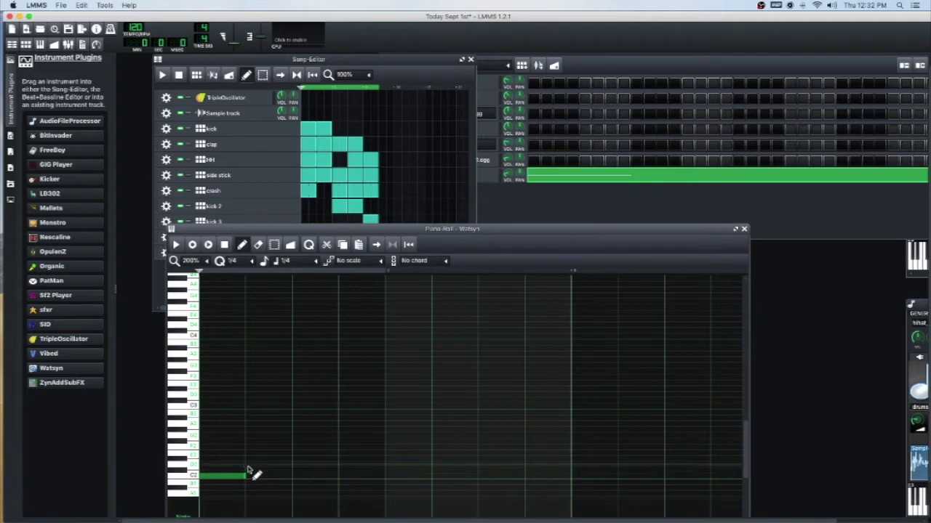
left_click_drag(248, 464, 280, 464)
left_click(296, 453)
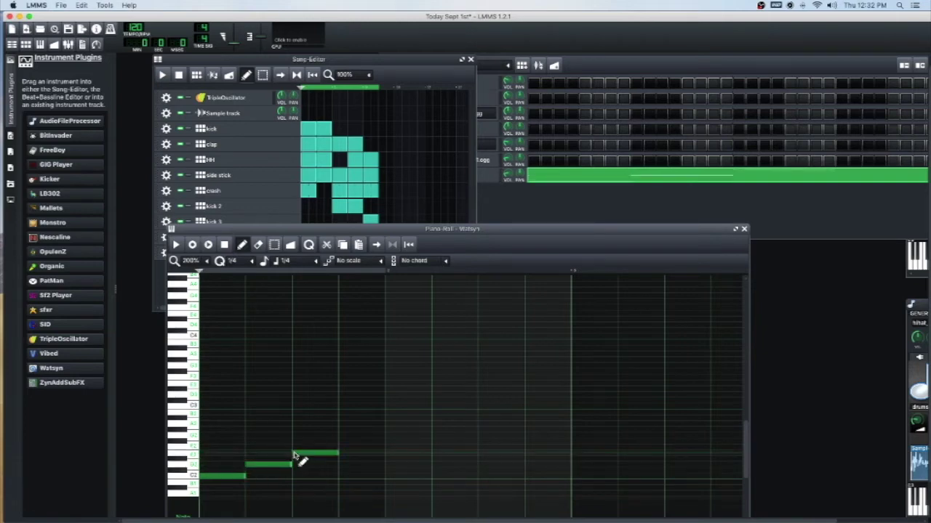
left_click(345, 447)
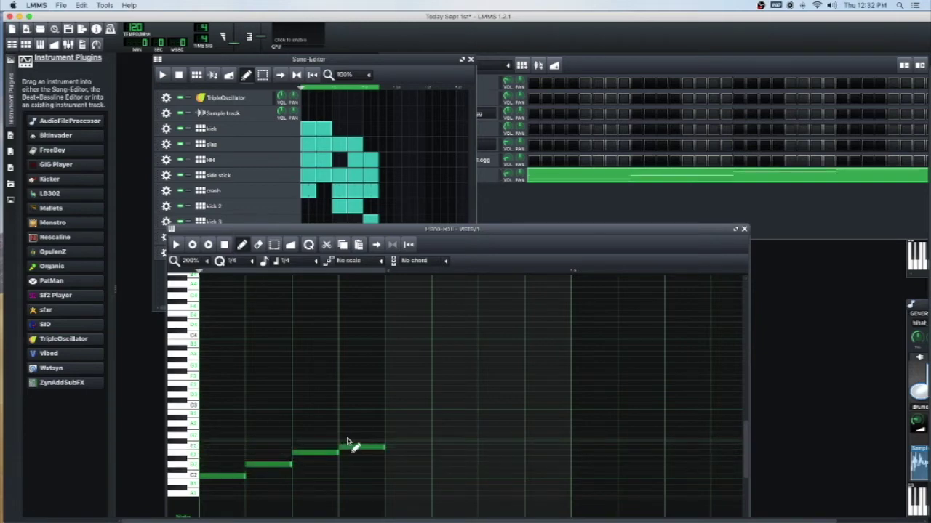
left_click(389, 435)
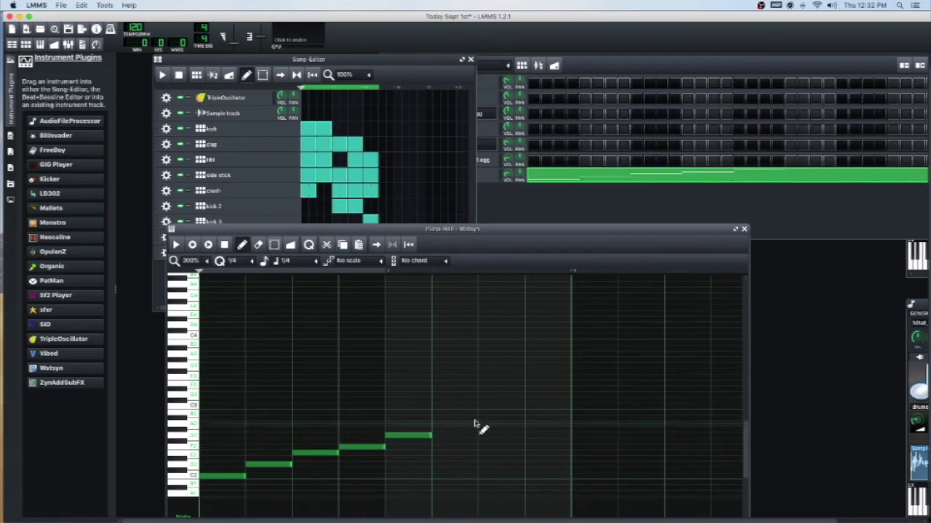
Step: Continue the bass line with quarter notes A2 on the sixth beat and G2 on the seventh
left_click(423, 436)
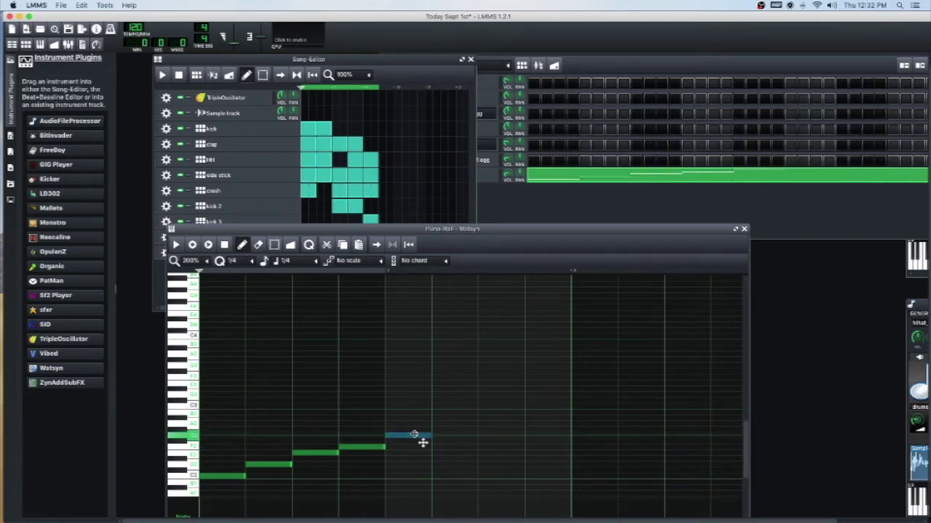
left_click(443, 429)
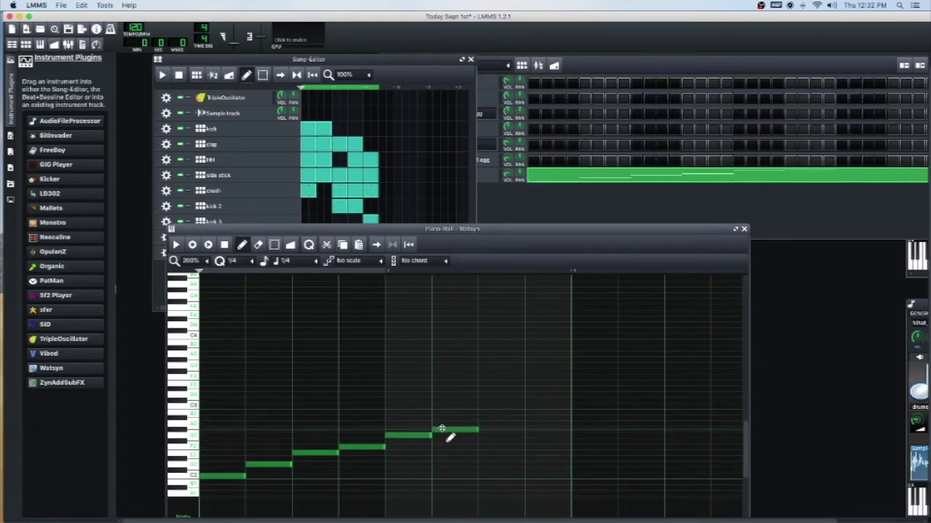
left_click(448, 428)
left_click_drag(448, 428, 447, 424)
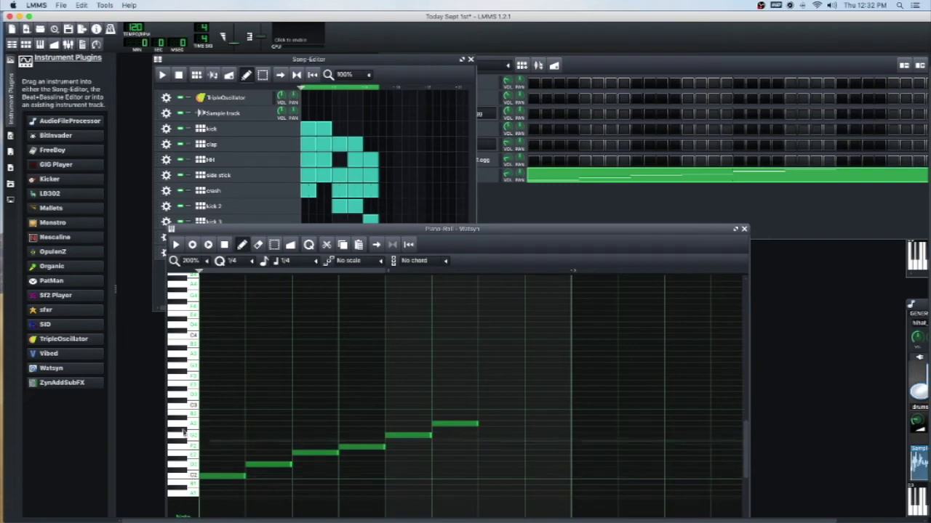
left_click(488, 465)
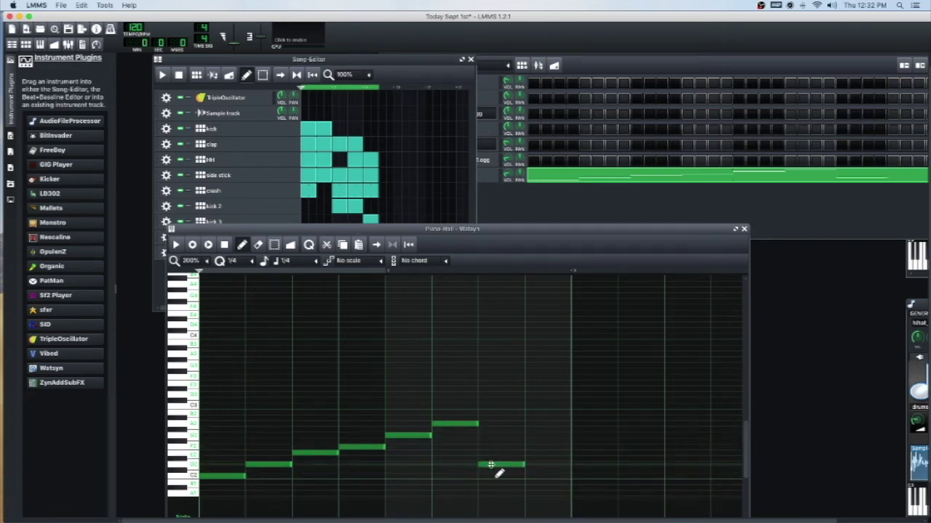
left_click_drag(495, 464, 492, 437)
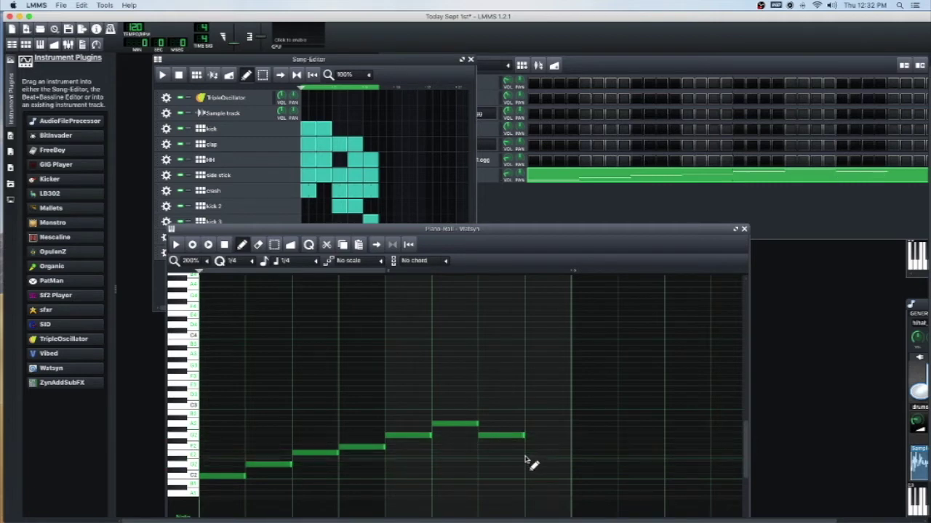
Step: Finish the bass line with a quarter note F2 on the eighth beat and play the start of the pattern
left_click(531, 448)
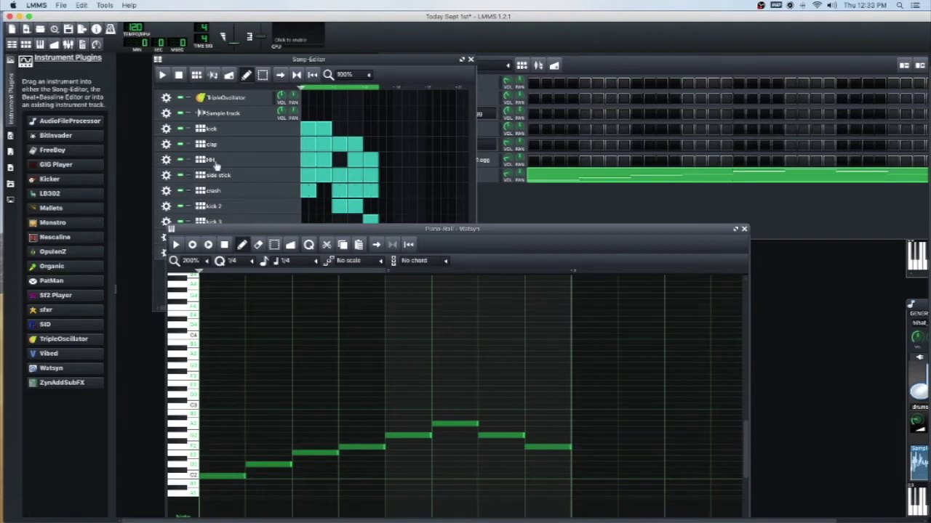
left_click(177, 245)
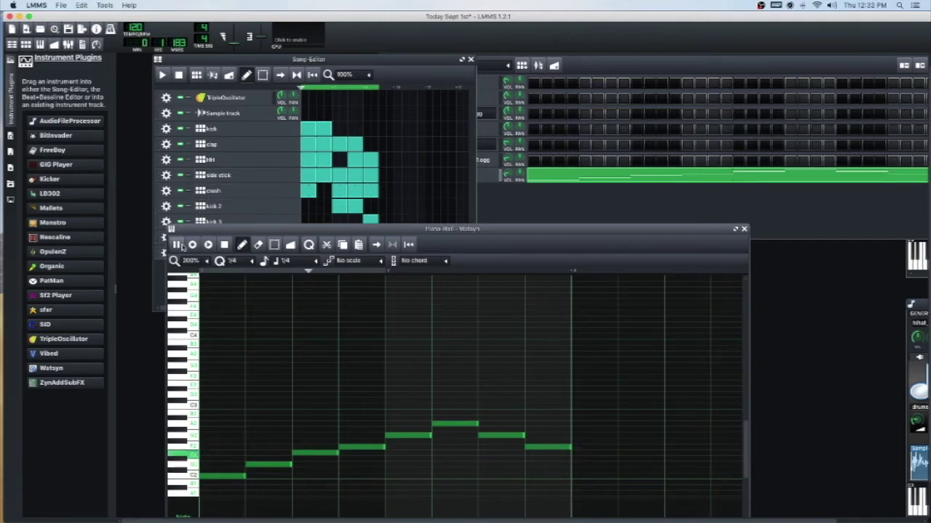
left_click(224, 245)
Step: Play the song to hear the Watsyn bass in the mix, bring the Beat+Bassline Editor to the front and stop playback
scroll(218, 80, "down", 1)
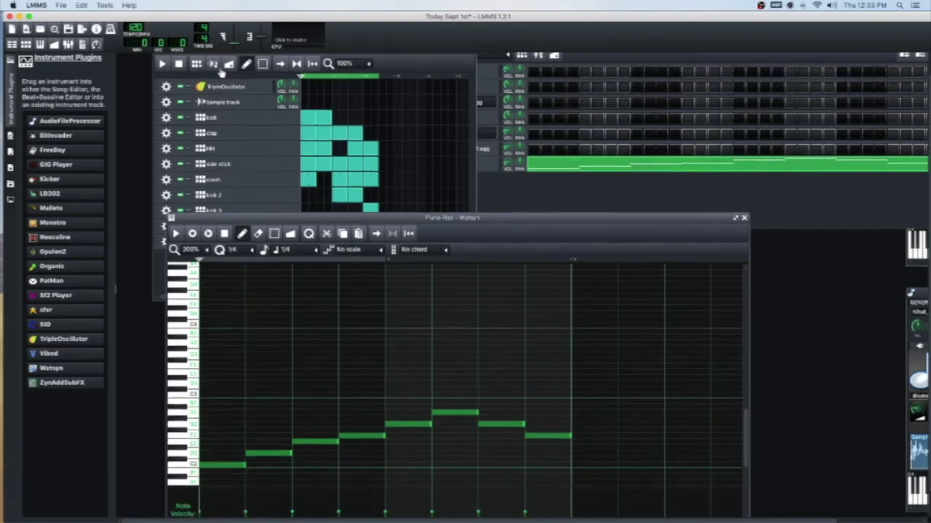
scroll(216, 100, "up", 1)
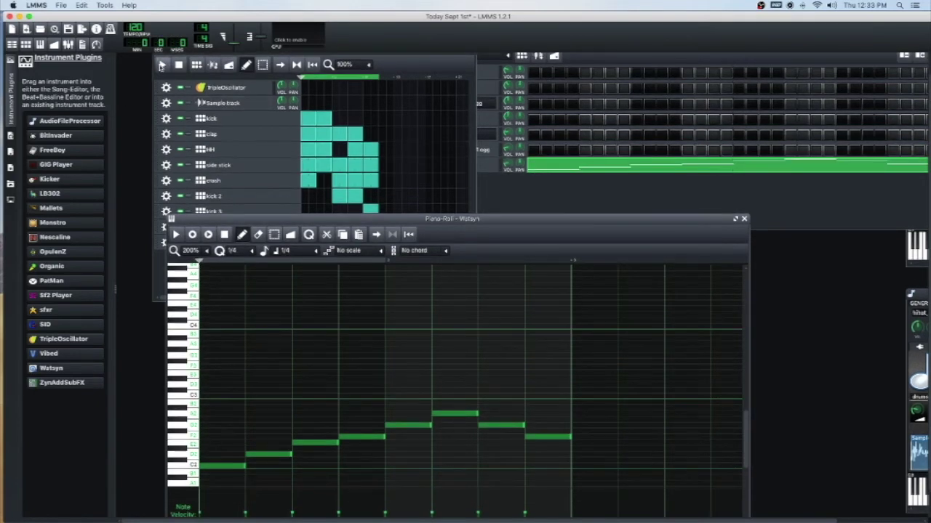
left_click(162, 65)
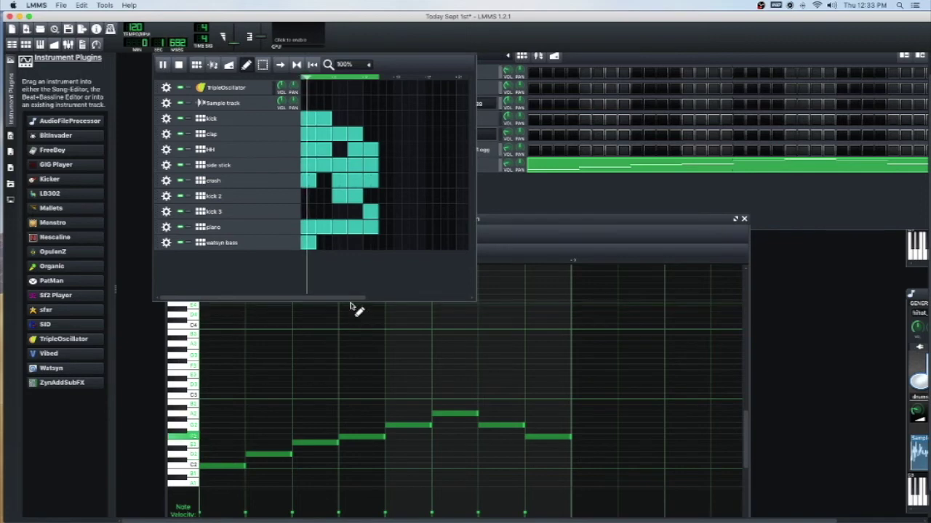
left_click(497, 69)
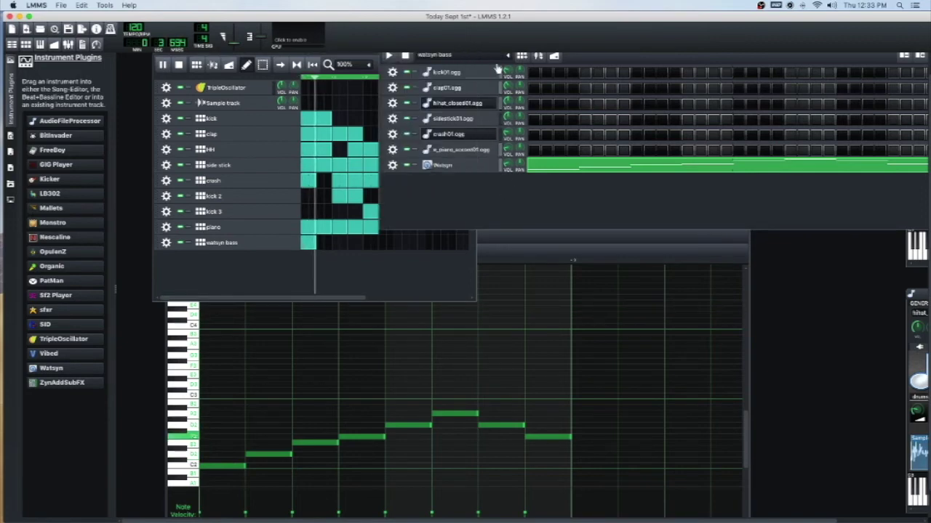
scroll(596, 71, "up", 1)
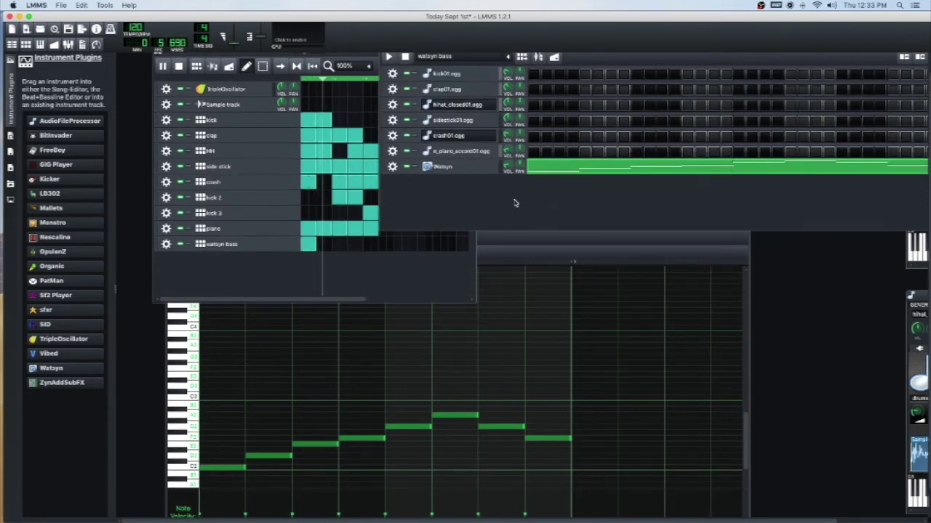
key("space")
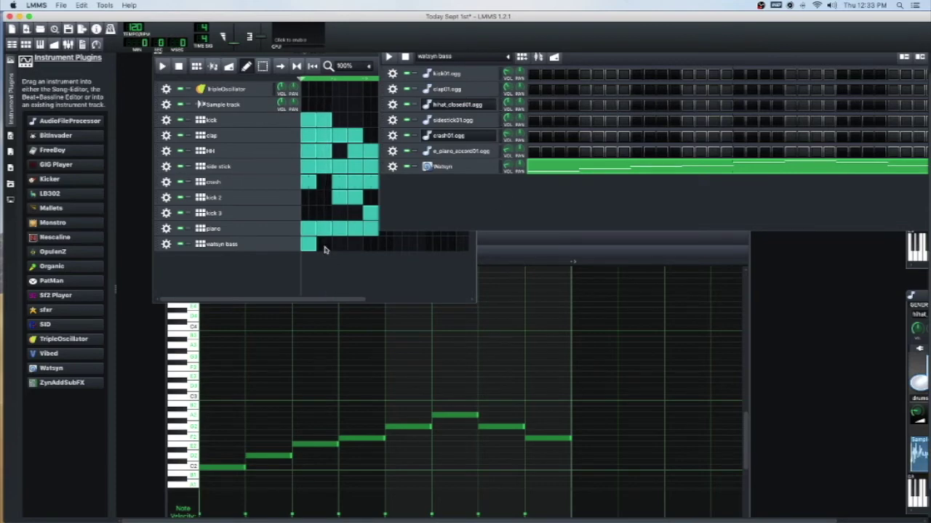
Step: Add four more watsyn bass blocks in a row after the first one, up to the end of the piano blocks
left_click(324, 250)
left_click(327, 249)
left_click(339, 247)
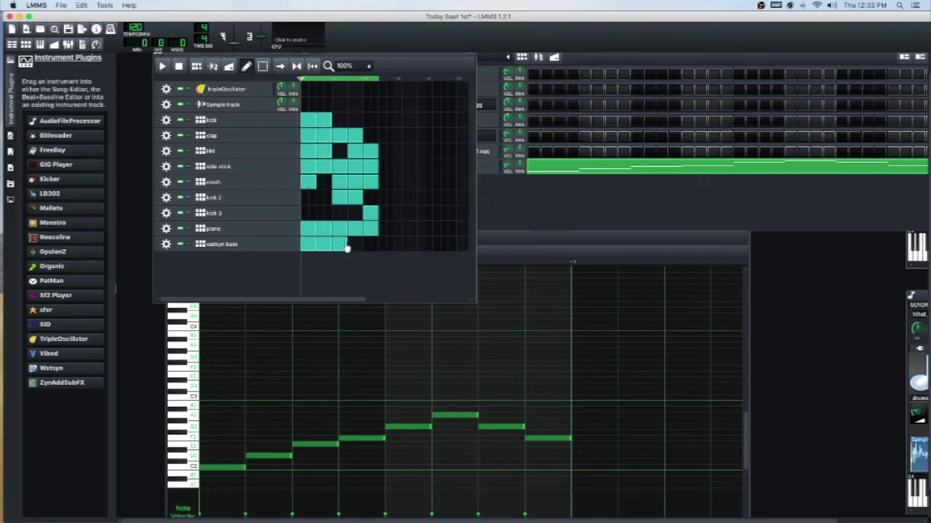
left_click(354, 248)
left_click(369, 247)
Step: Play the song with the extended bass, bring the Watsyn Piano-Roll to the front and stop playback
left_click(163, 67)
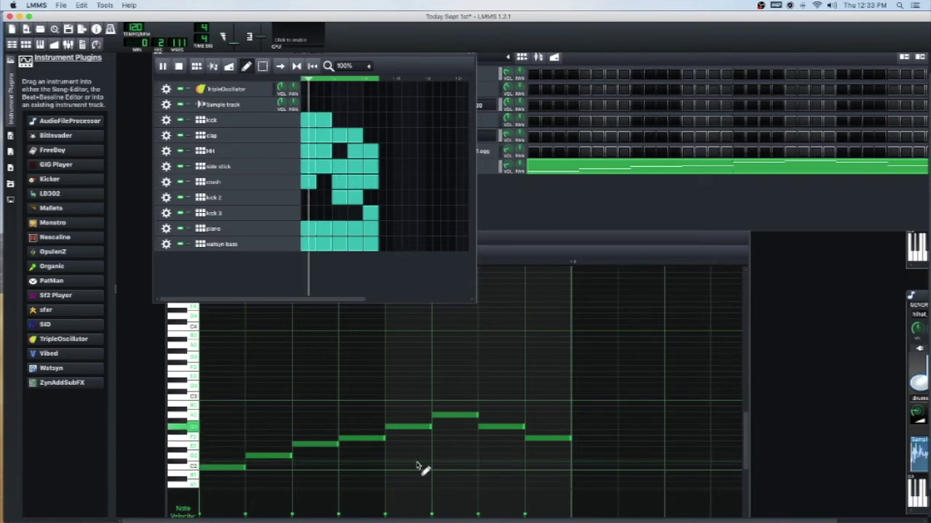
left_click(550, 234)
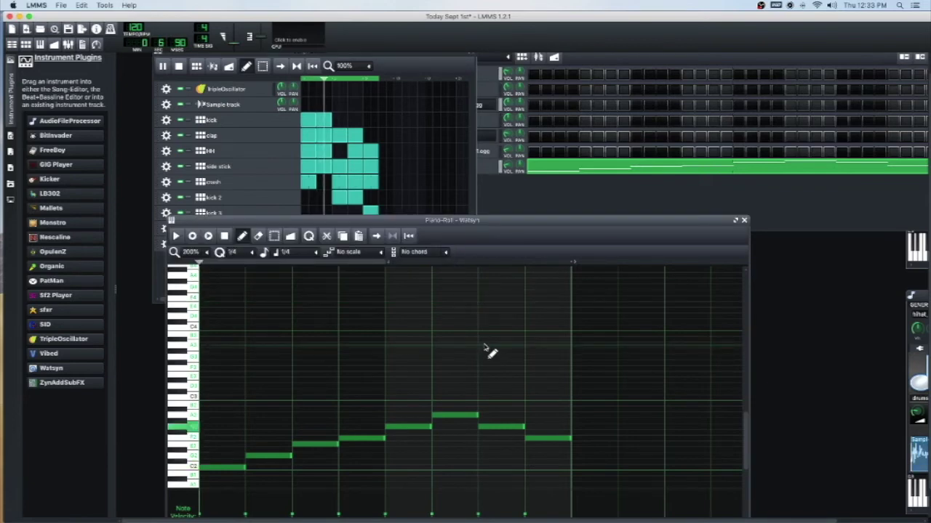
key("space")
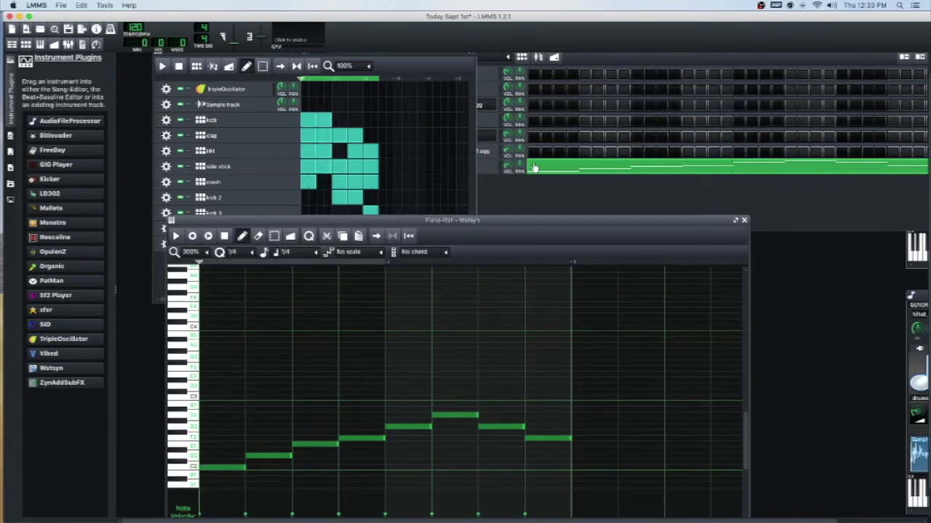
Step: Lower the Watsyn track's volume in the Beat+Bassline Editor
left_click(508, 192)
left_click(507, 168)
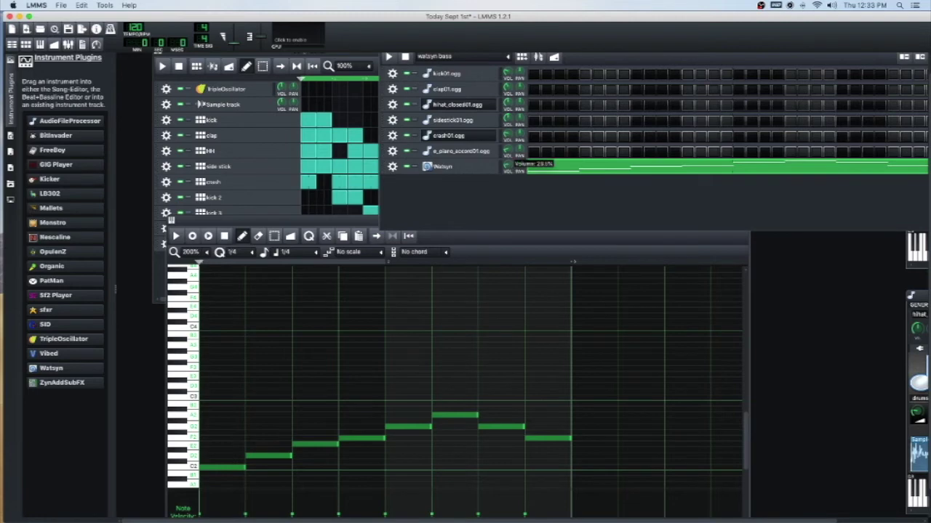
left_click_drag(508, 168, 498, 204)
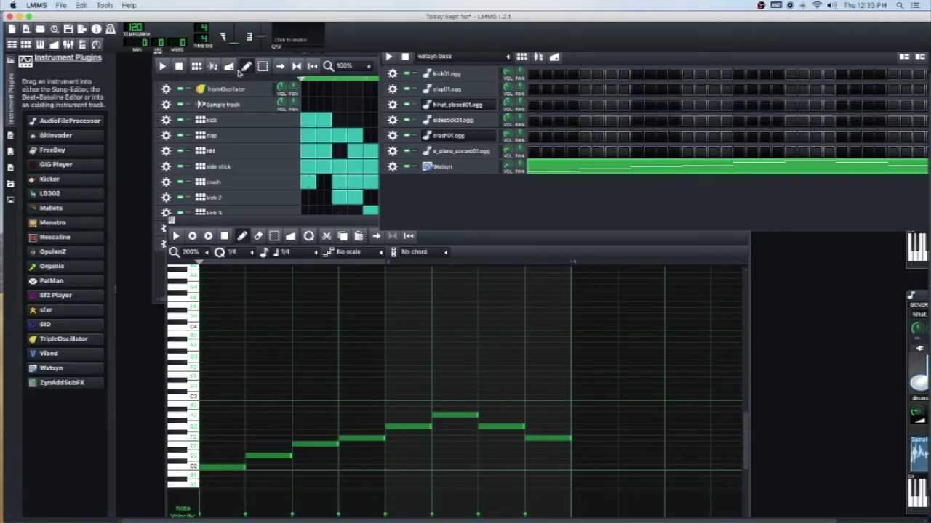
Step: Play the song briefly to check the bass level and shorten the Song-Editor window to end just below the watsyn bass row
left_click(164, 67)
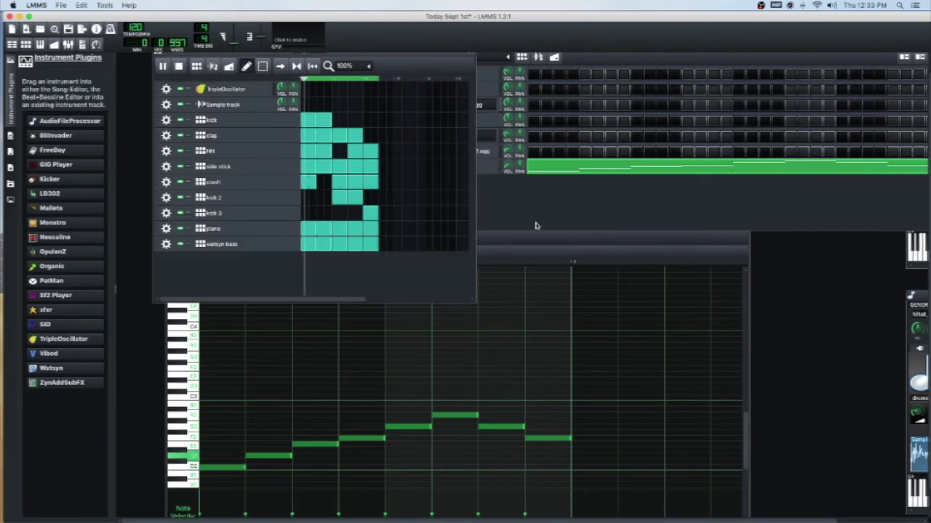
left_click_drag(414, 305, 408, 253)
key("space")
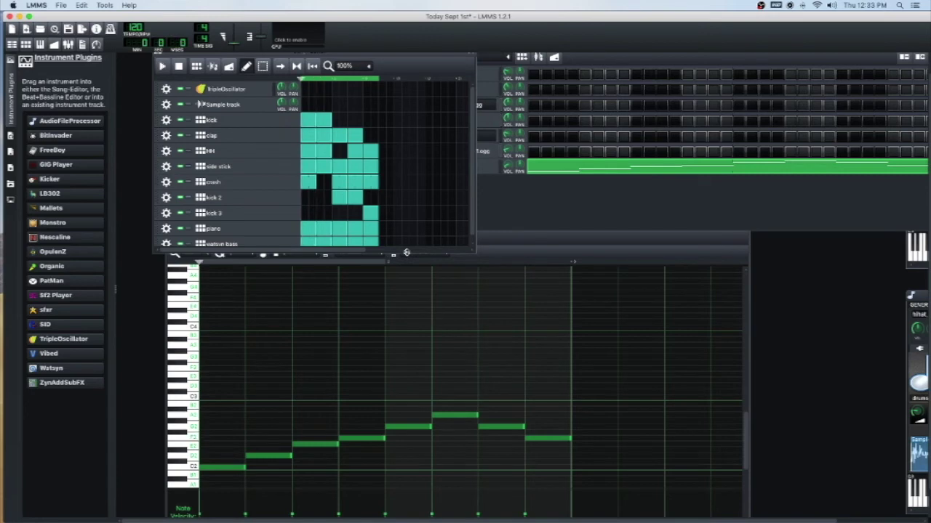
Step: Lower the second through eighth notes of the Watsyn pattern to C2 so the bass repeats one pitch
left_click(272, 456)
left_click_drag(272, 457, 276, 470)
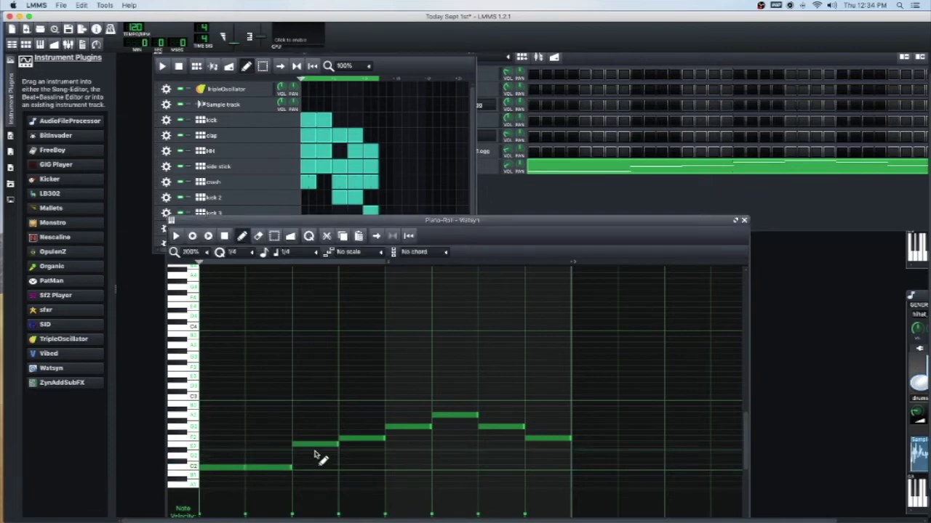
left_click_drag(318, 445, 319, 466)
left_click_drag(376, 441, 384, 464)
left_click_drag(407, 427, 412, 469)
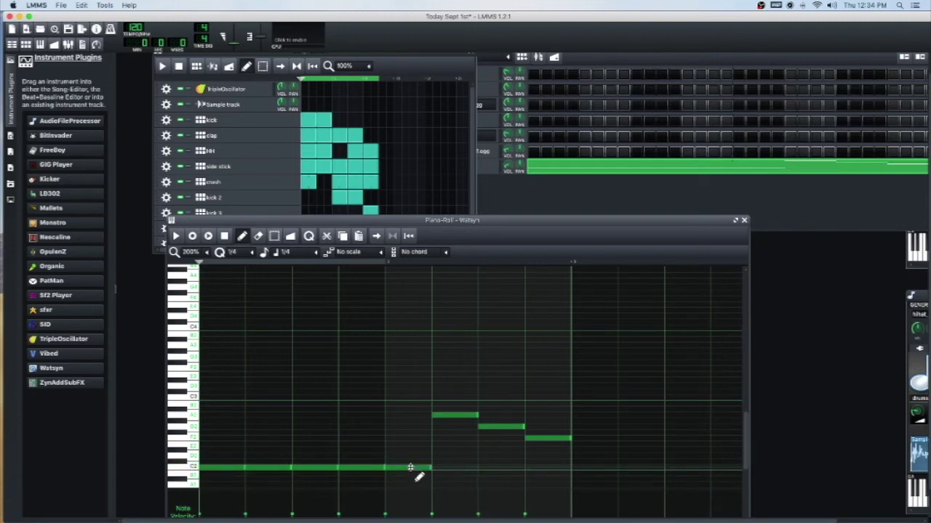
left_click_drag(456, 416, 450, 471)
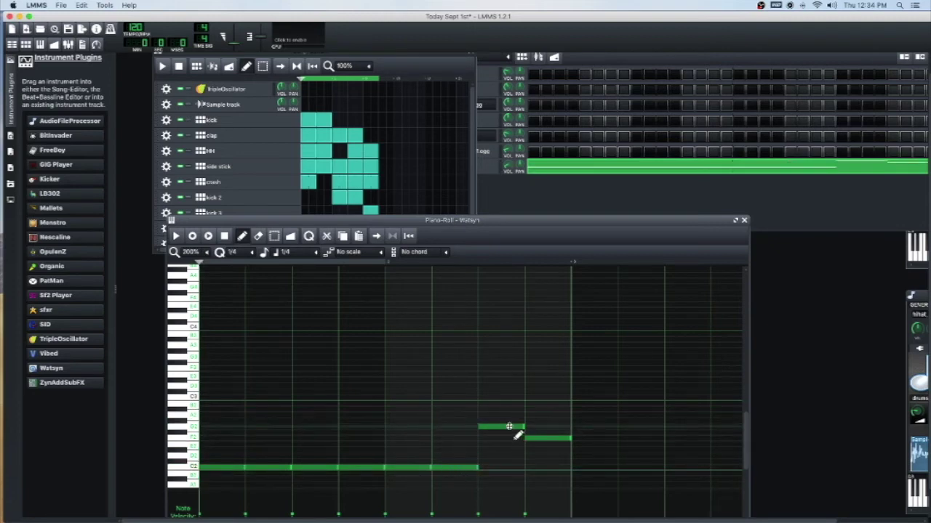
left_click_drag(513, 430, 509, 464)
left_click_drag(561, 440, 498, 469)
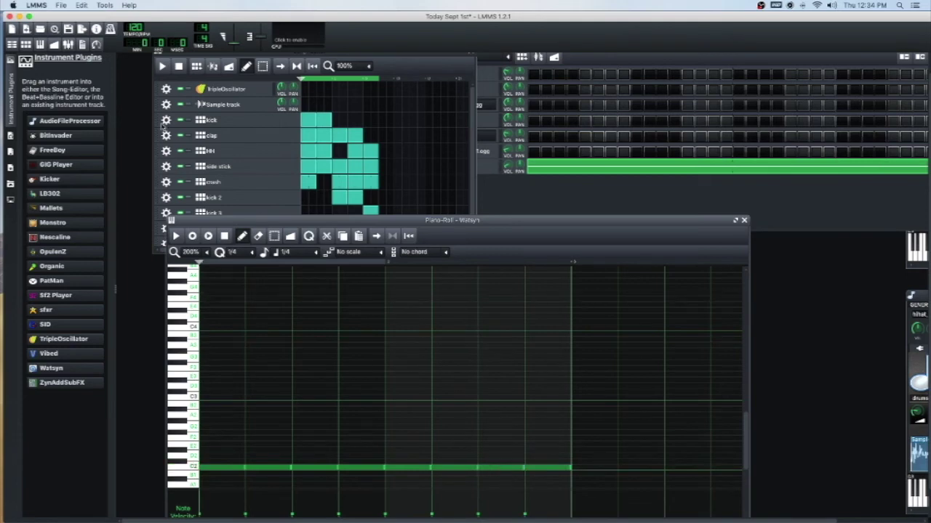
Step: Play the song twice from the start to listen to the repeated C2 bass, stopping playback each time
scroll(166, 93, "down", 1)
left_click(162, 67)
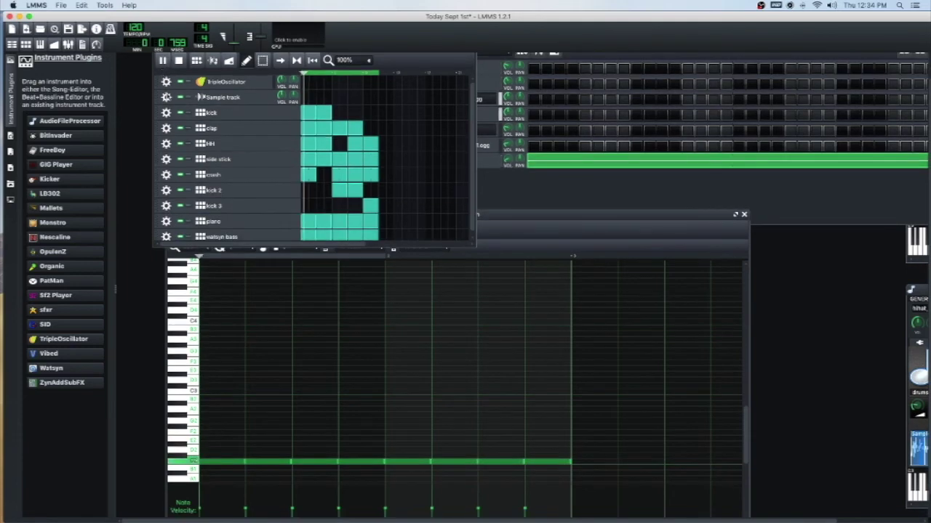
scroll(340, 248, "down", 3)
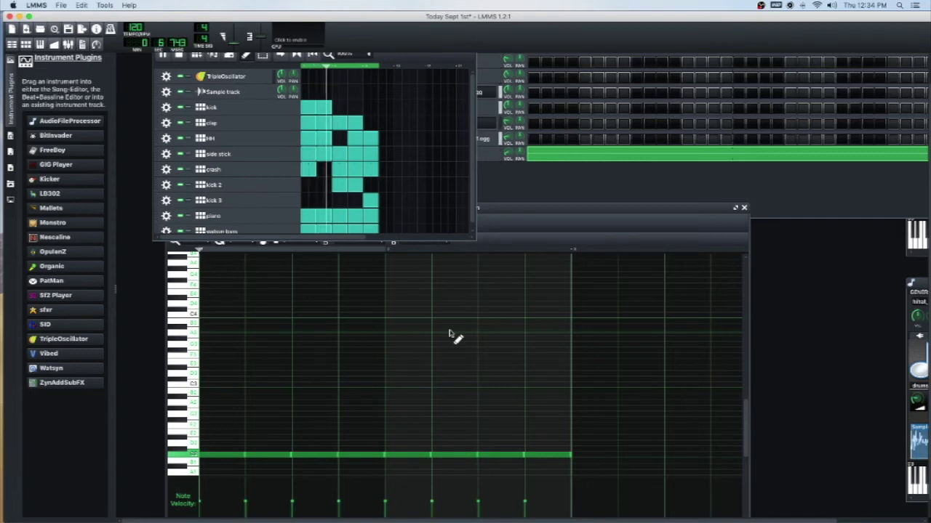
key("space")
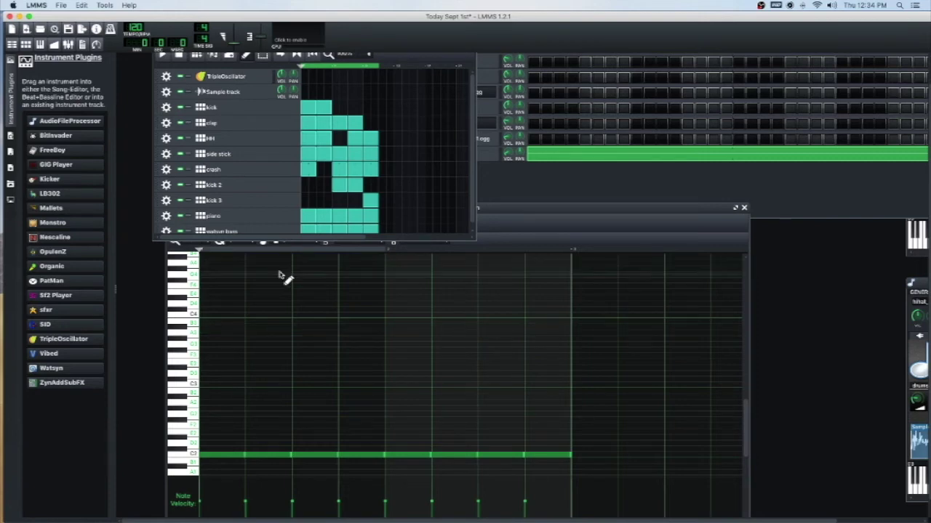
scroll(287, 287, "up", 3)
left_click(572, 230)
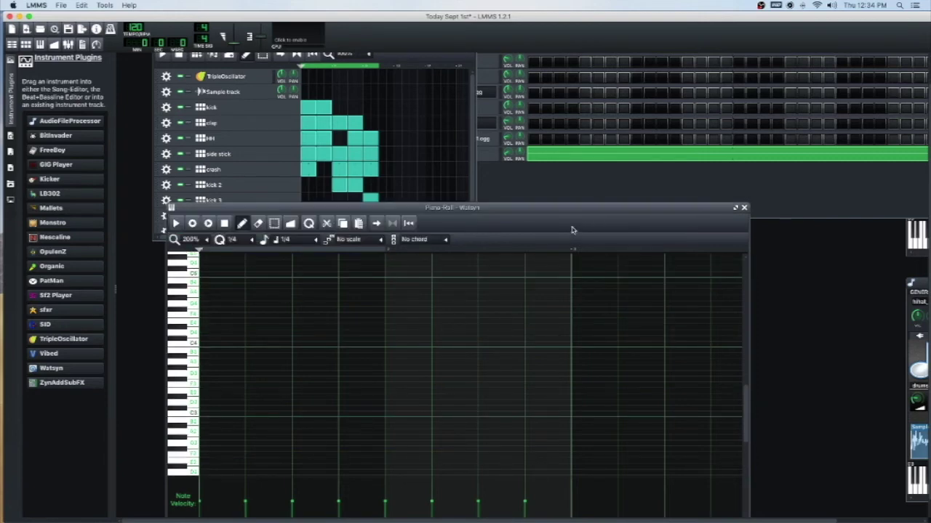
left_click(163, 55)
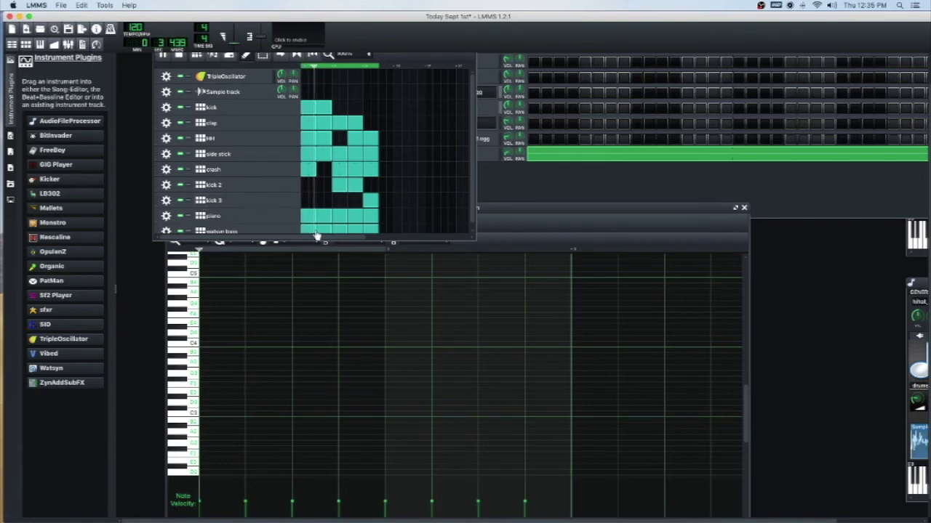
key("space")
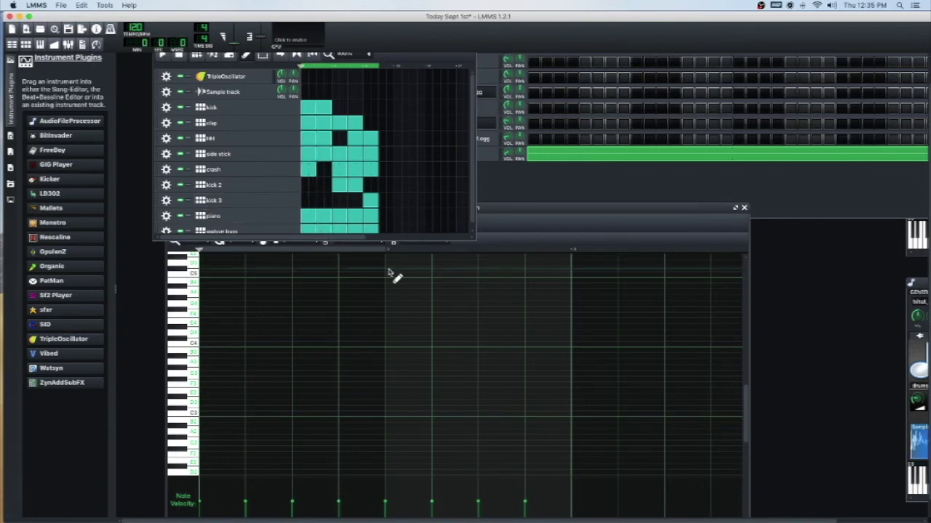
Step: In the Watsyn Piano-Roll, raise the second note to G2, the third to F2 and the fourth to E2
left_click(586, 224)
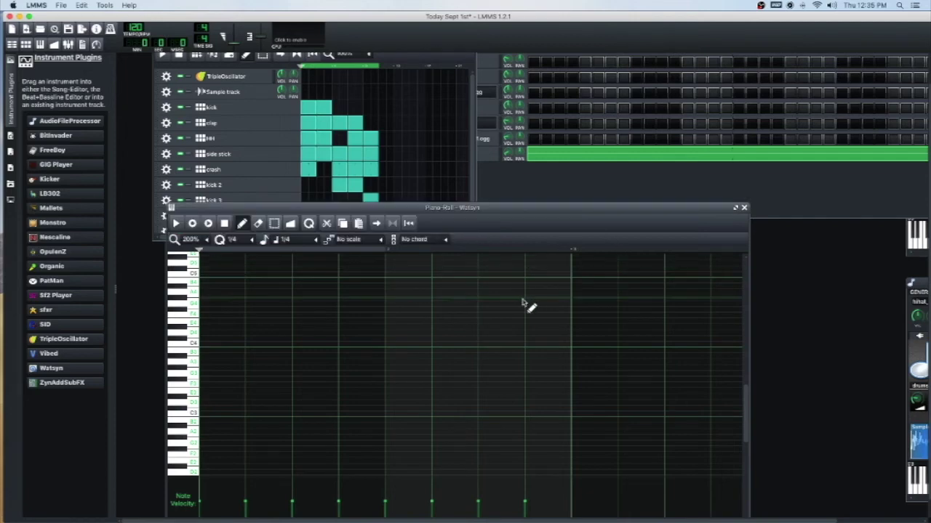
scroll(521, 302, "down", 1)
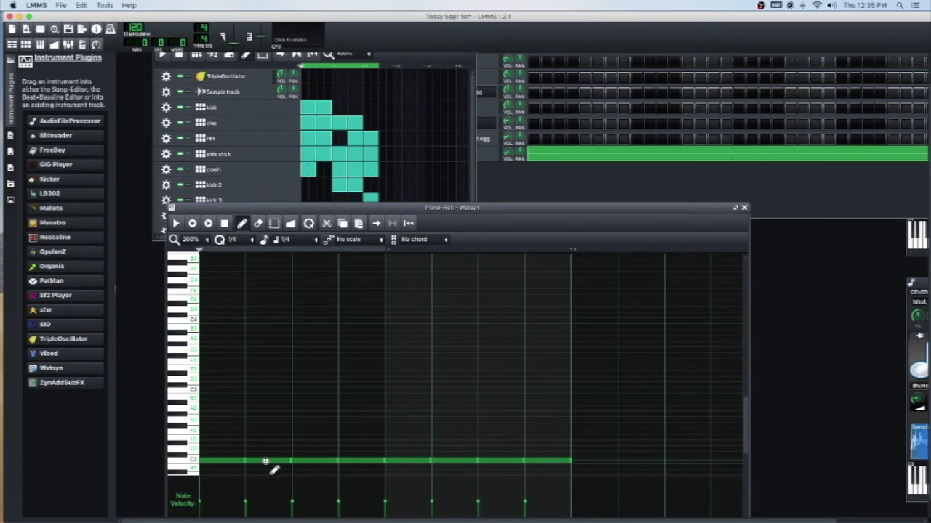
left_click_drag(266, 461, 270, 430)
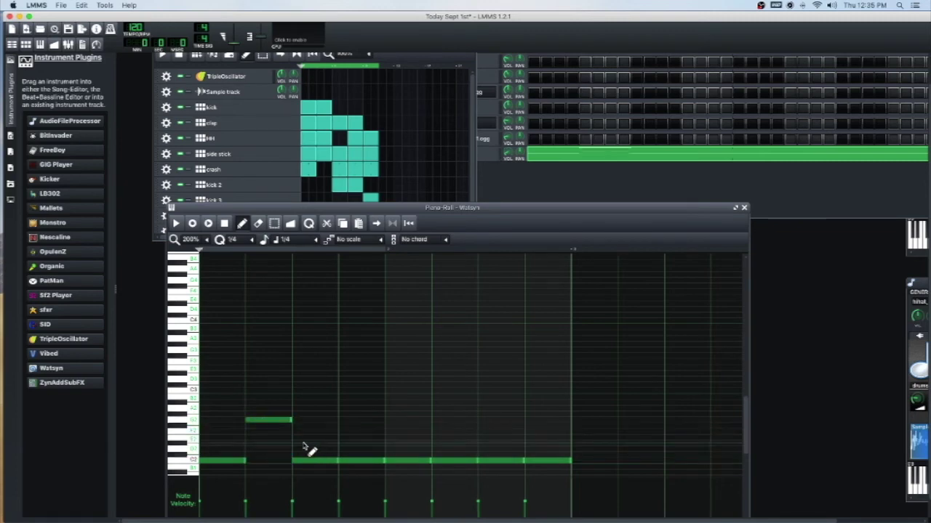
left_click_drag(313, 461, 312, 436)
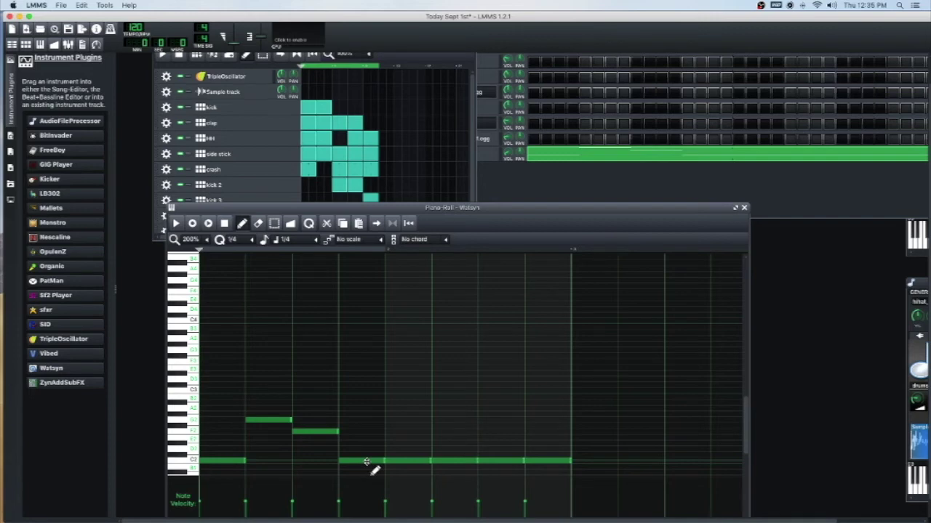
left_click_drag(366, 463, 362, 439)
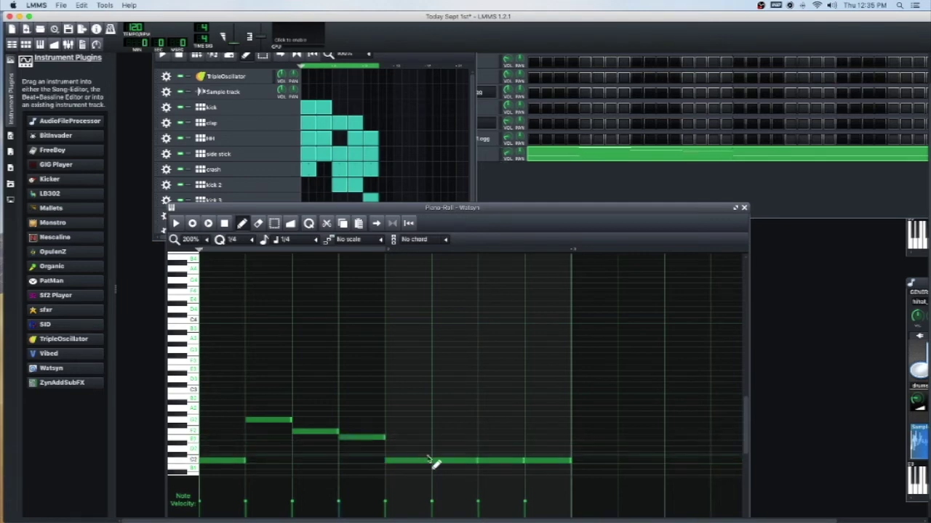
Step: Play the beginning of the song to hear the reworked first bar of the bass line, and stop it
scroll(159, 165, "down", 1)
scroll(159, 166, "down", 1)
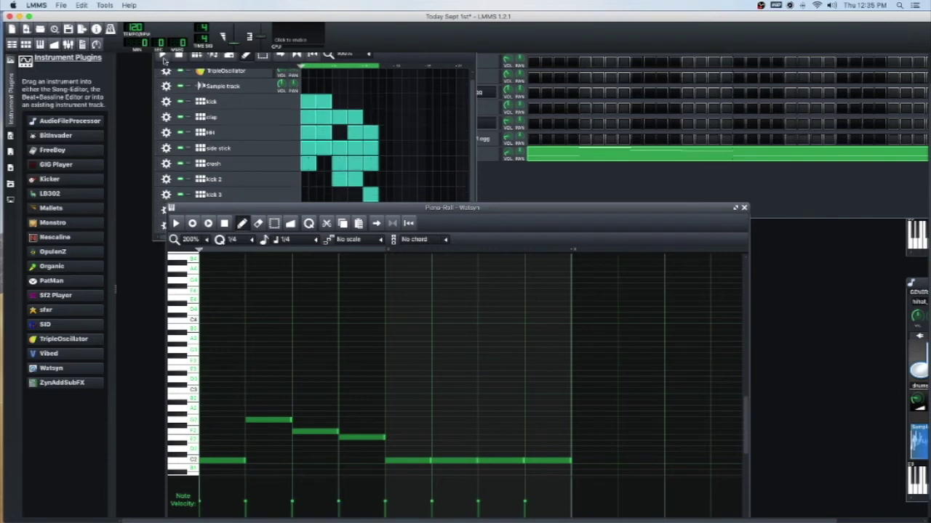
left_click(163, 56)
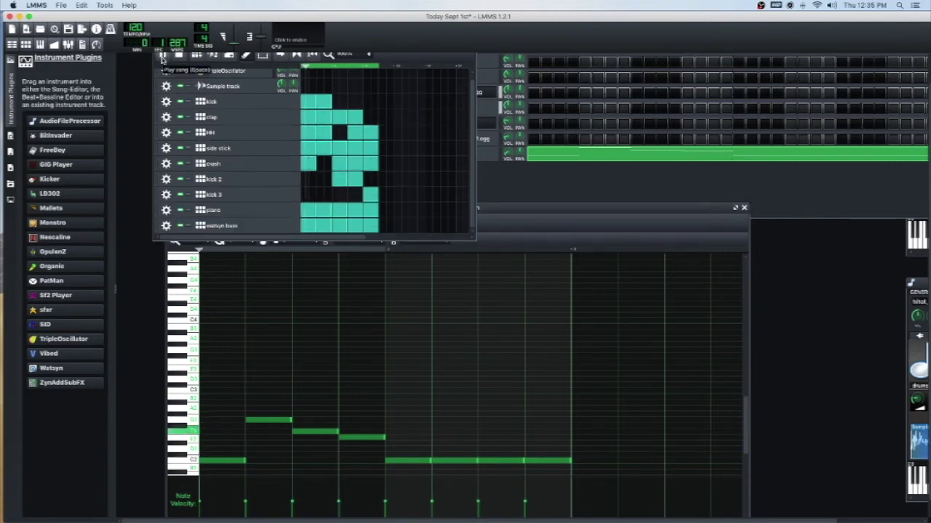
key("space")
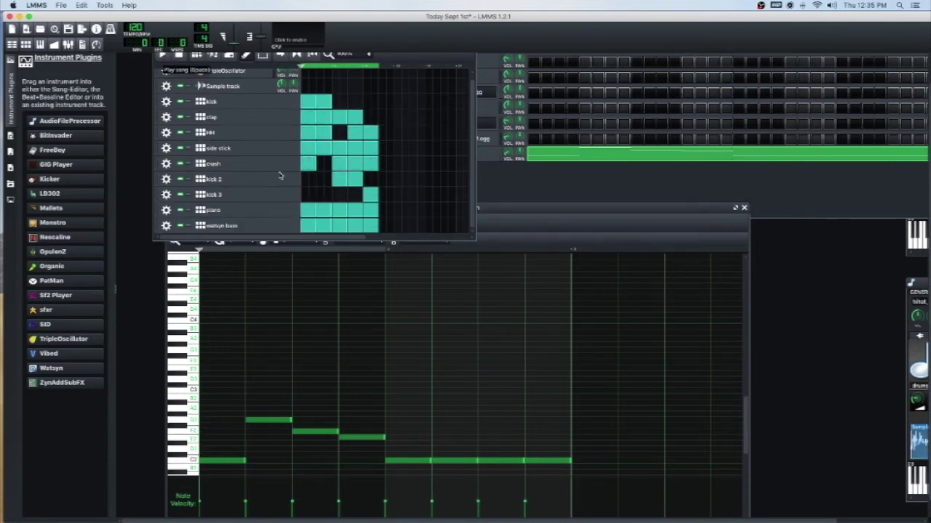
Step: In the Watsyn Piano-Roll, raise the sixth note to G2, the seventh to F2 and the eighth to E2
left_click_drag(447, 461, 454, 430)
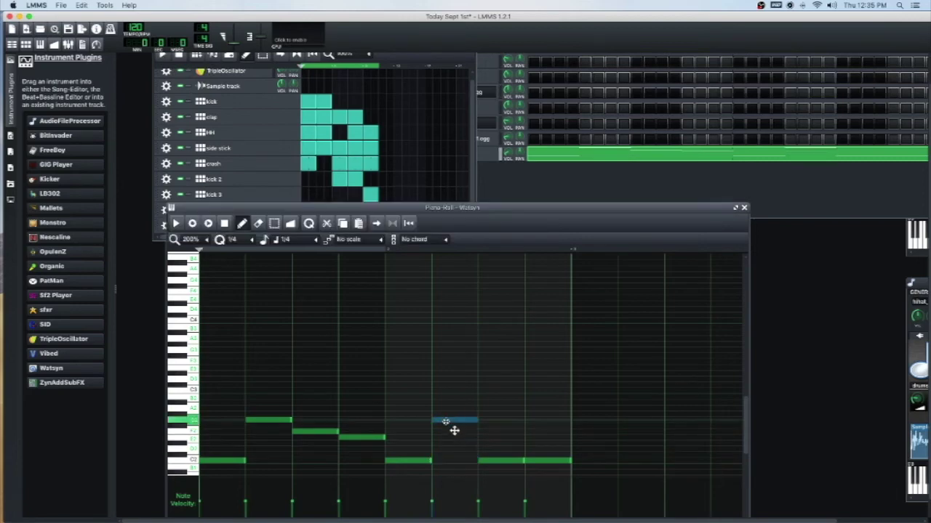
left_click_drag(495, 461, 495, 432)
left_click_drag(535, 463, 532, 437)
Step: Play the Watsyn pattern and the song from the start to hear the revised second bar, and stop playback
key("space")
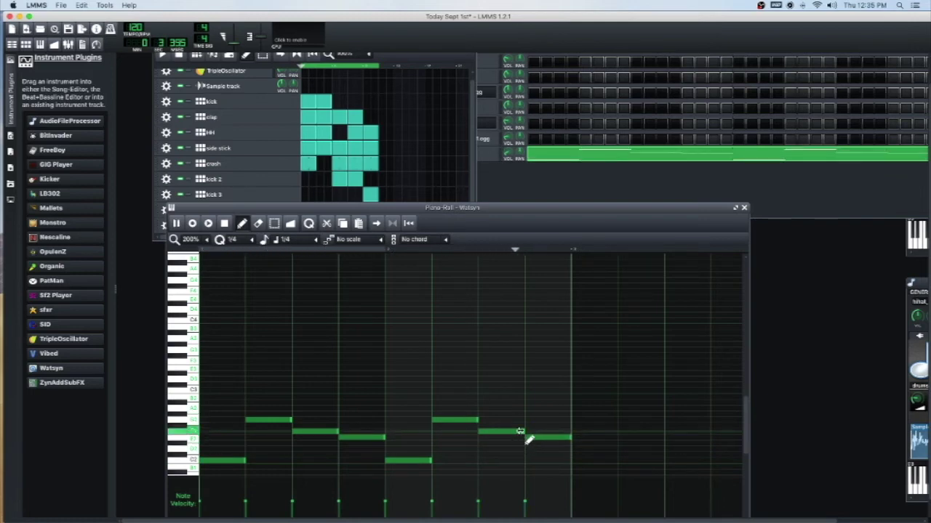
left_click(164, 62)
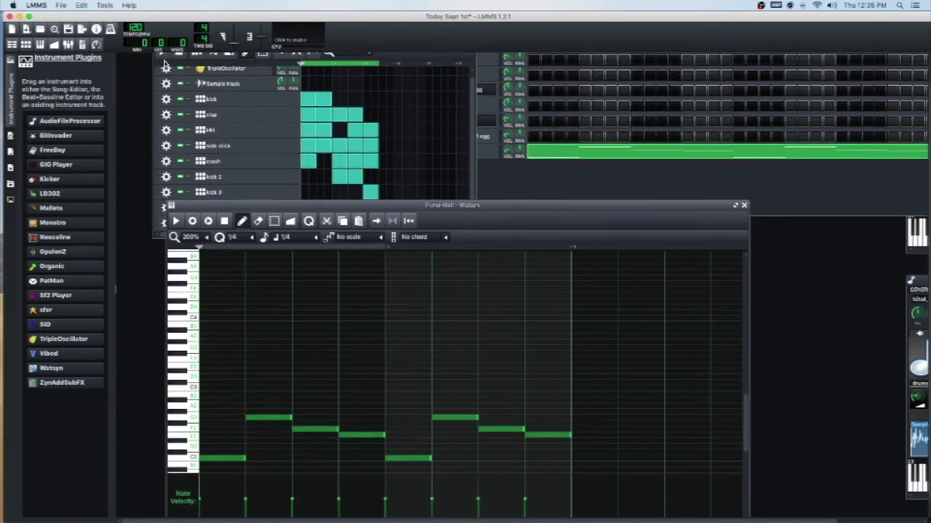
left_click(164, 62)
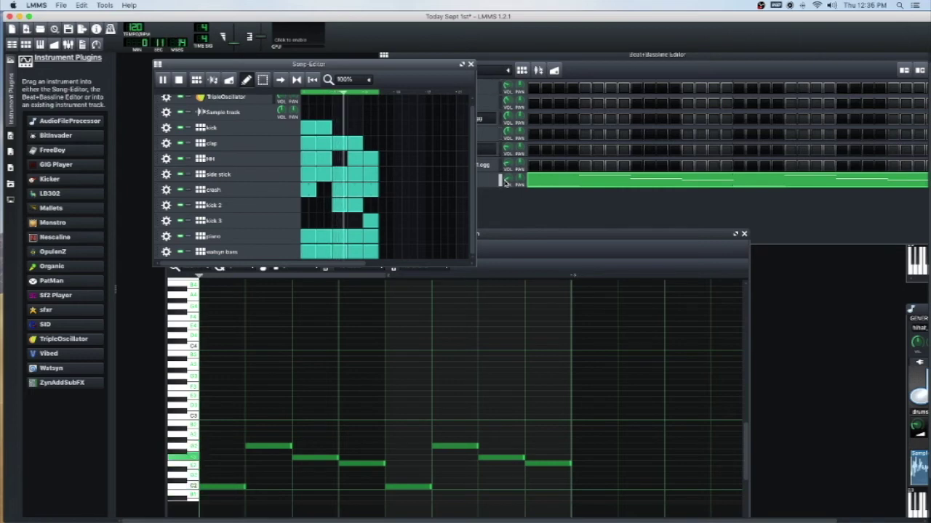
key("space")
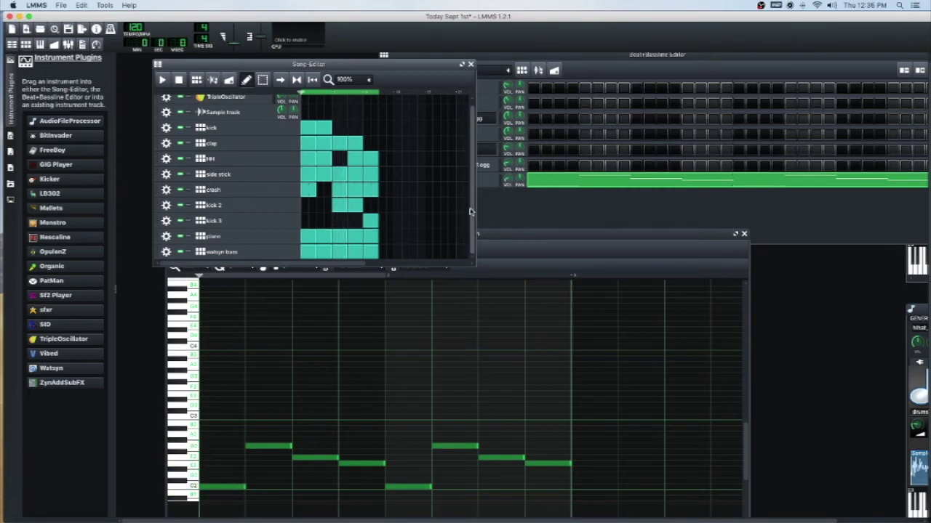
Step: Remove the last three watsyn bass blocks in the Song-Editor and move the remaining two to the second and fourth positions
left_click_drag(295, 66, 287, 48)
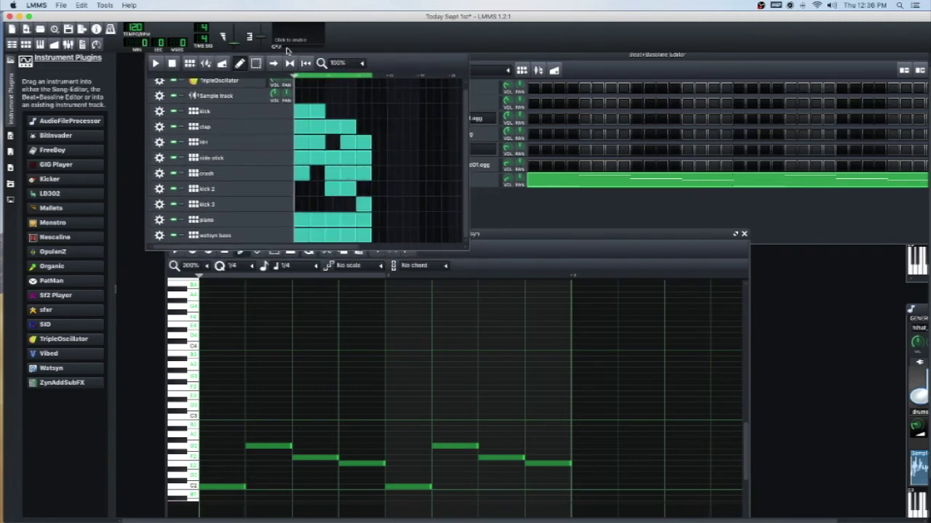
right_click(366, 240)
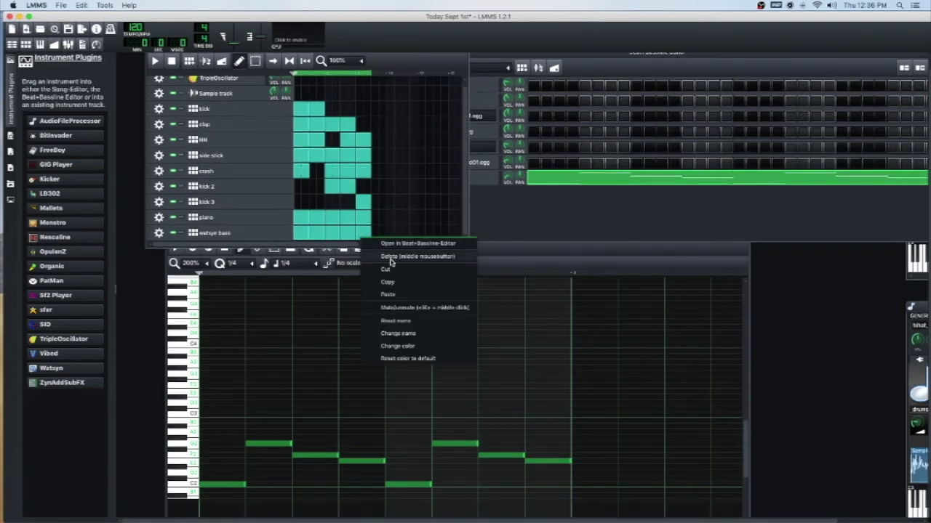
left_click(381, 258)
right_click(344, 240)
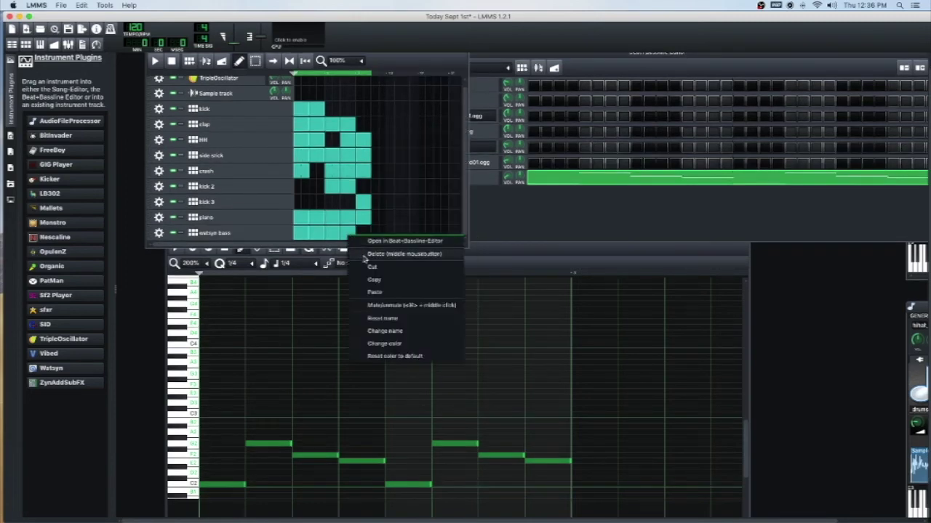
left_click(370, 269)
right_click(336, 239)
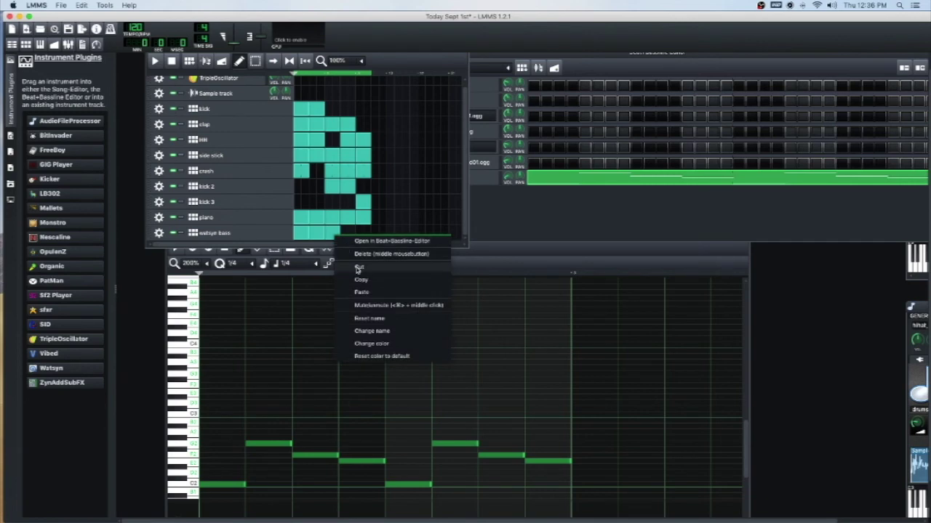
left_click(359, 270)
left_click_drag(317, 234, 363, 233)
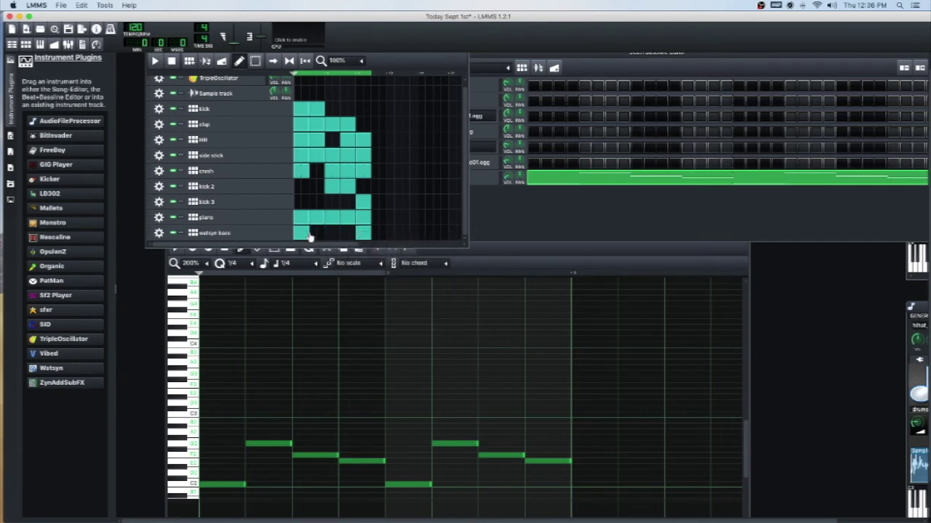
left_click_drag(302, 236, 350, 233)
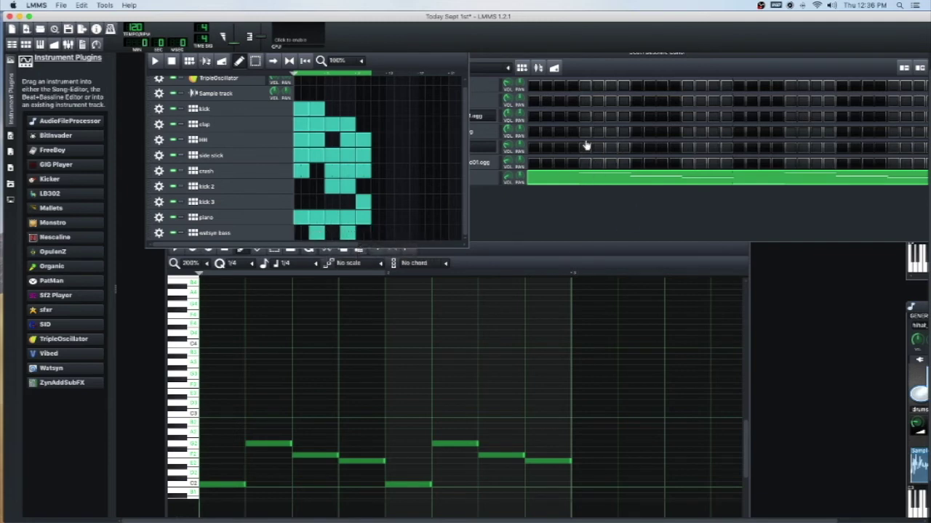
Step: Add a new beat/bassline in the Beat+Bassline Editor and extend its pattern with additional steps
left_click(554, 58)
scroll(463, 64, "up", 1)
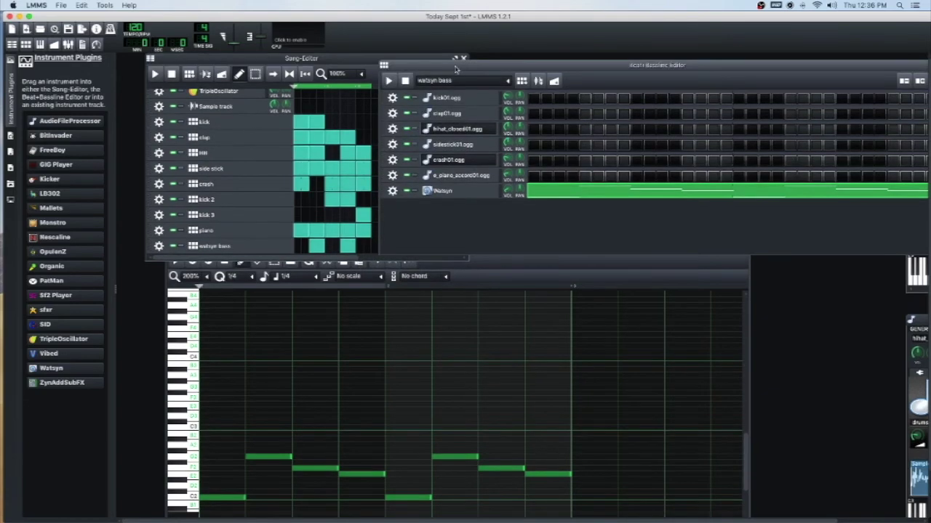
left_click(521, 83)
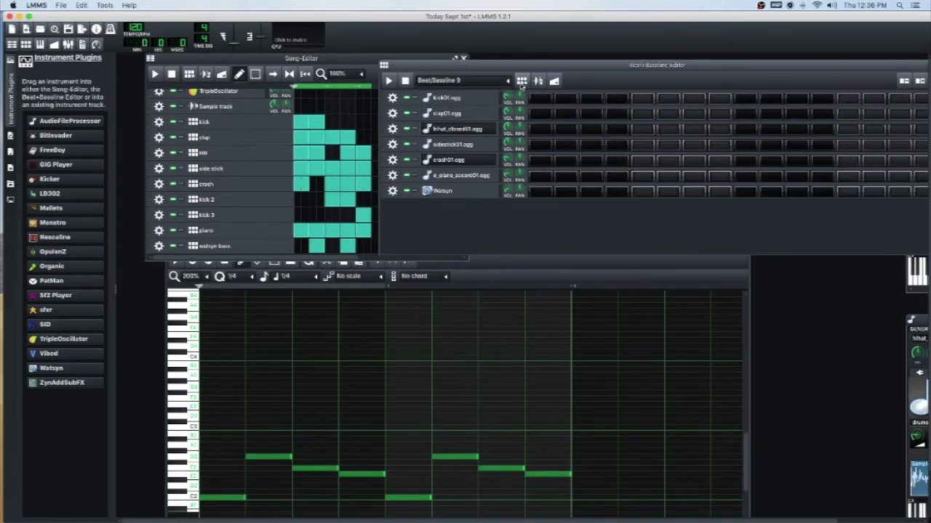
left_click(919, 81)
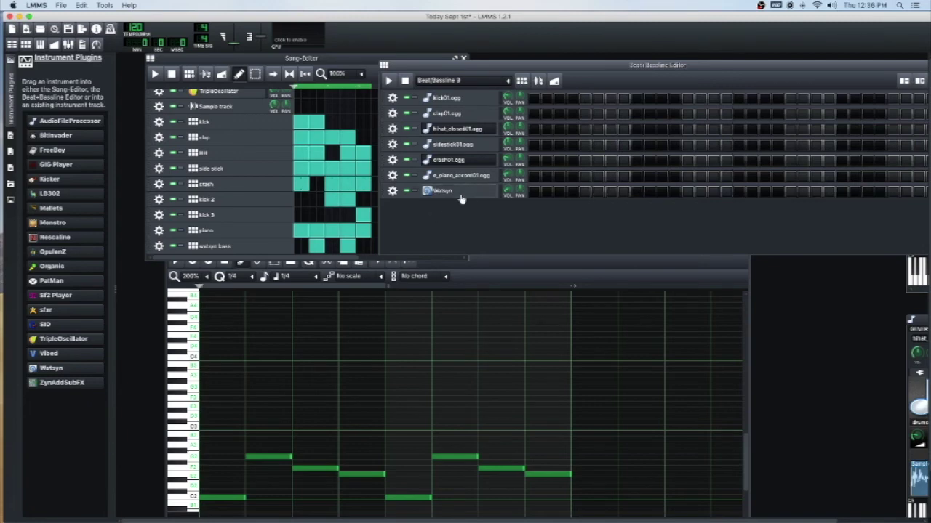
Step: Rename the new beat/bassline track in the Song-Editor as watsyn bass 2
scroll(212, 219, "down", 1)
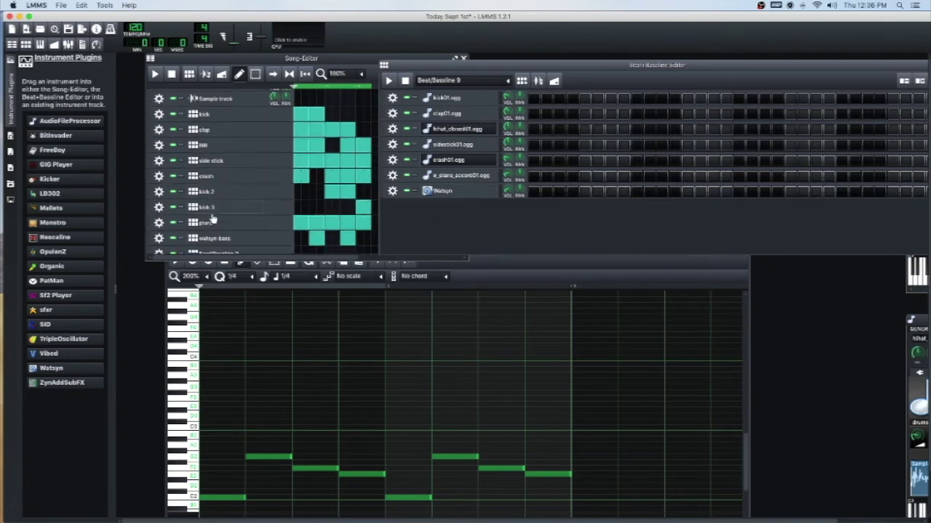
double_click(226, 247)
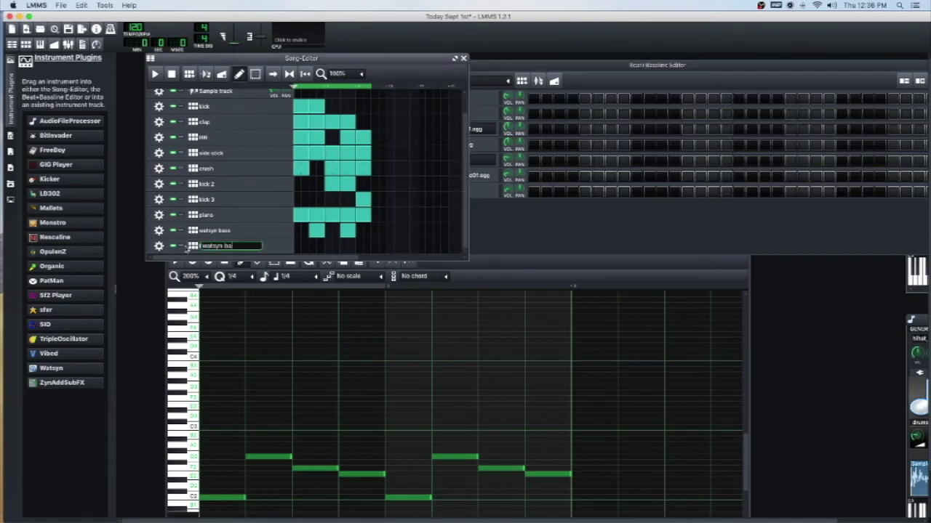
key("Return")
left_click(532, 72)
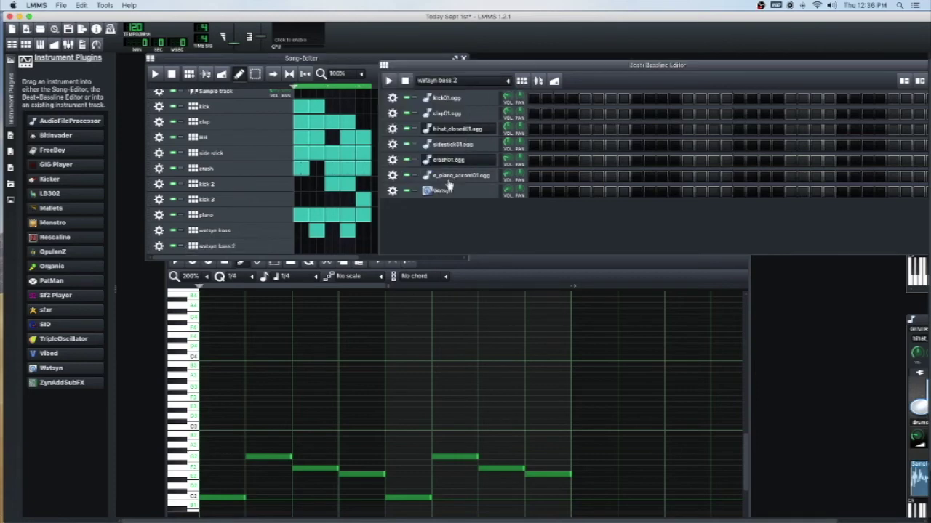
Step: Close the old Piano-Roll, open the Watsyn pattern of watsyn bass 2 in its place, and position the window below the editors
left_click_drag(542, 65, 585, 56)
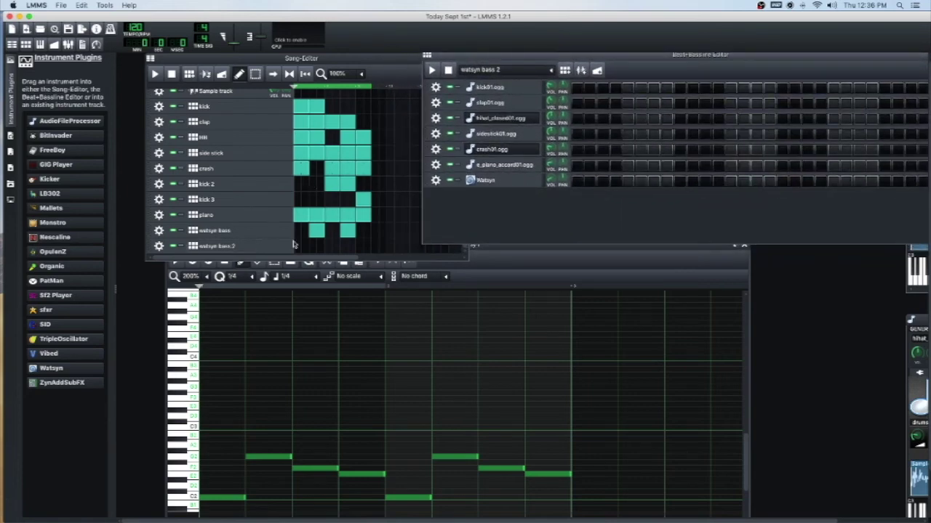
left_click(623, 251)
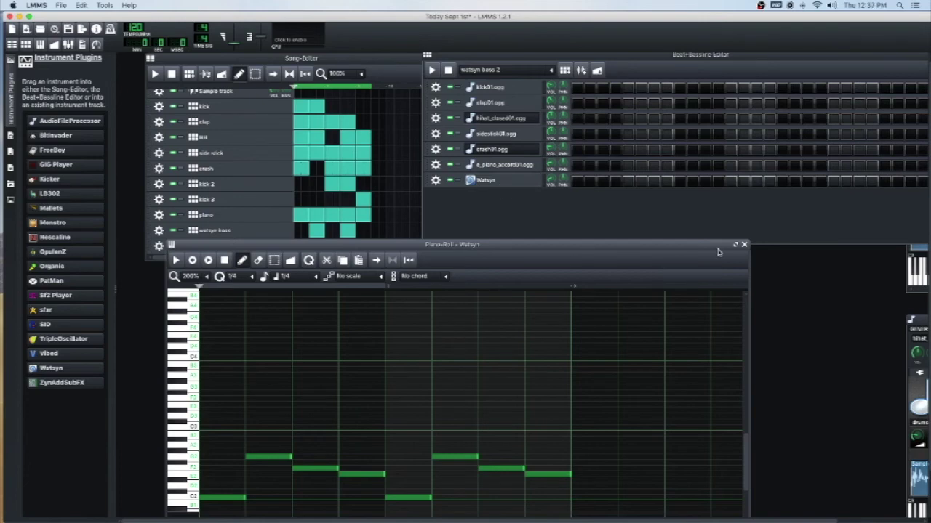
left_click_drag(706, 245, 753, 245)
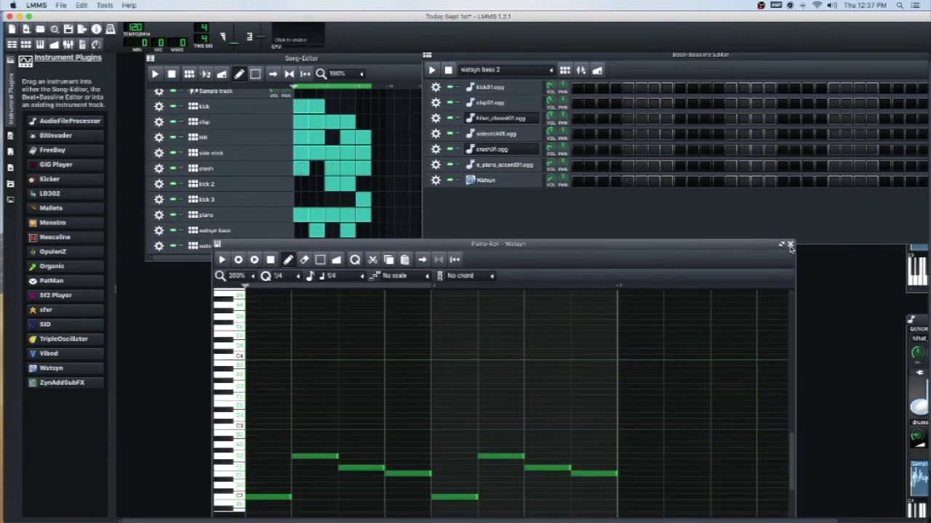
left_click(790, 245)
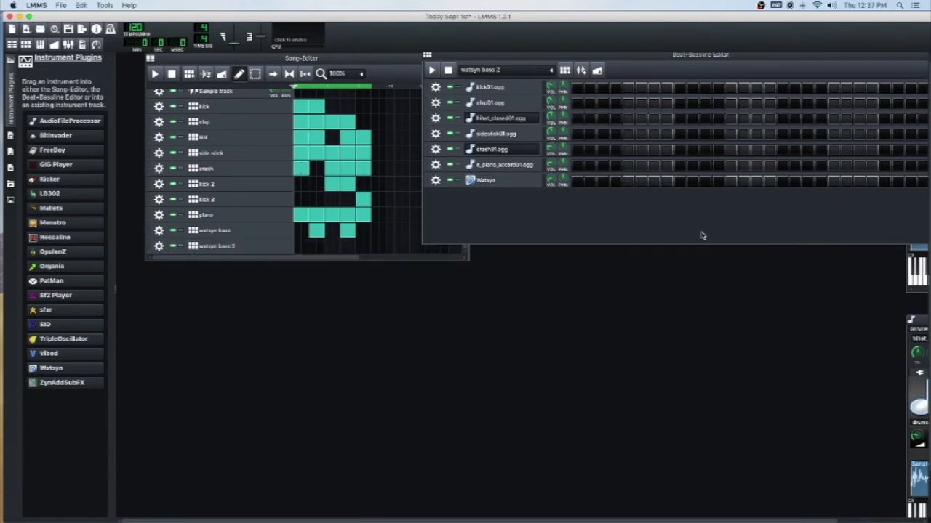
double_click(573, 185)
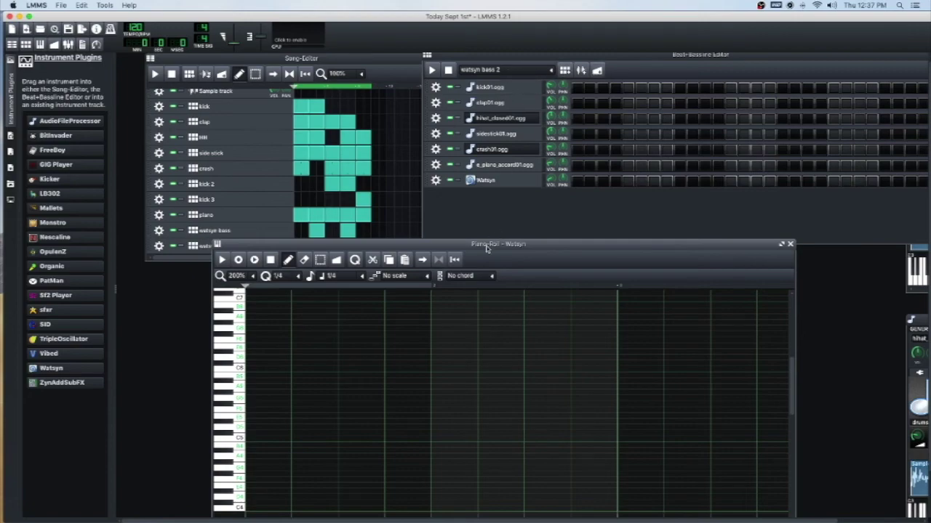
left_click_drag(486, 246, 493, 198)
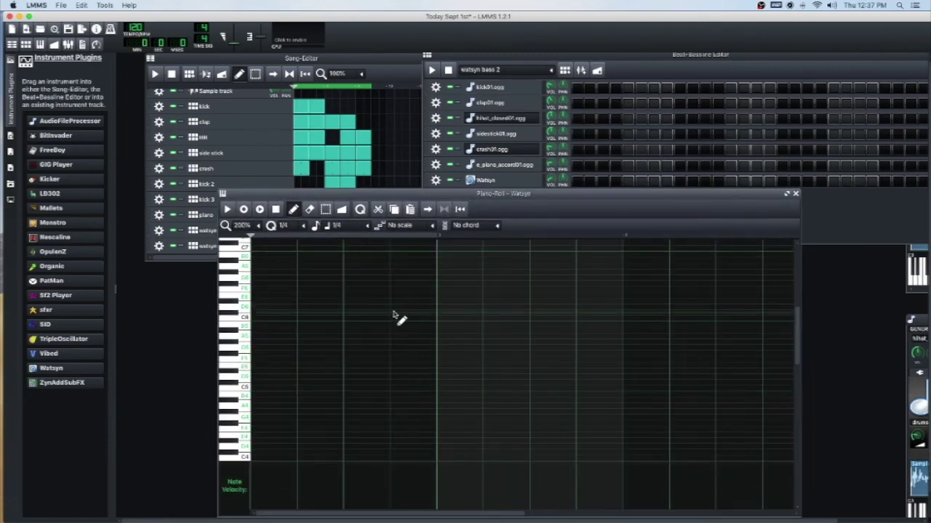
scroll(394, 317, "up", 1)
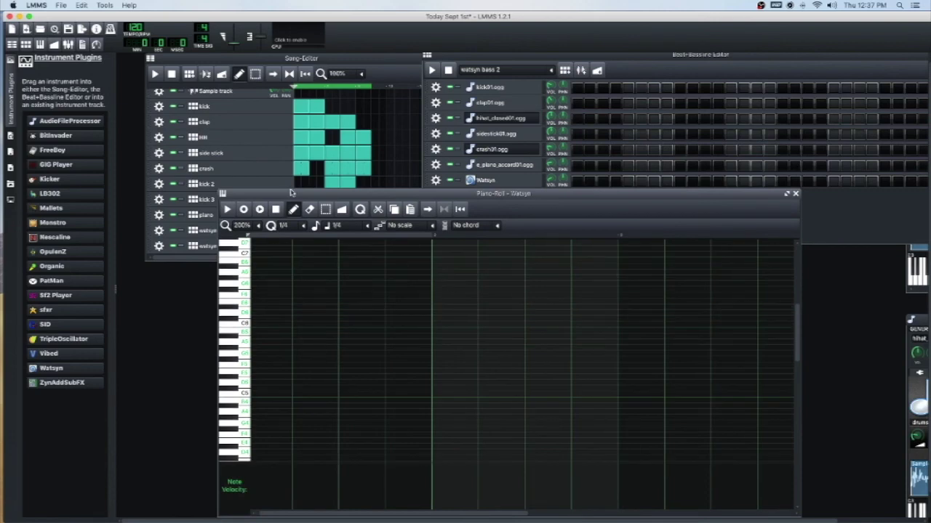
left_click_drag(293, 193, 291, 240)
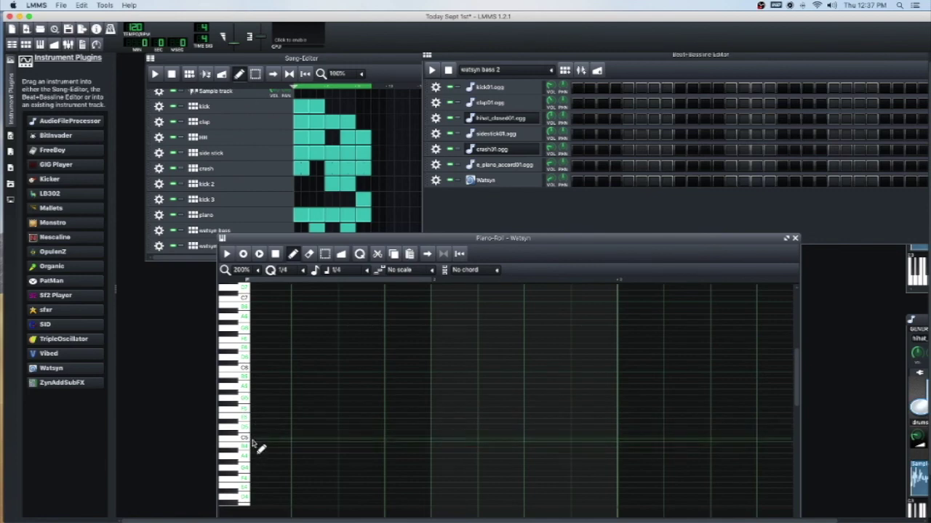
Step: Set the Piano-Roll quantization and note length to 1/1 and place a C2 whole note at the start of the pattern
left_click(305, 272)
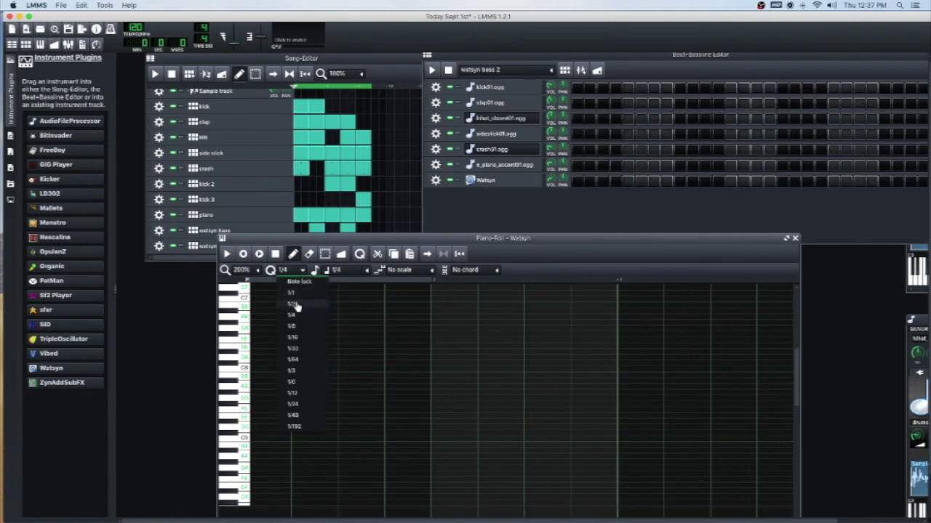
left_click(296, 295)
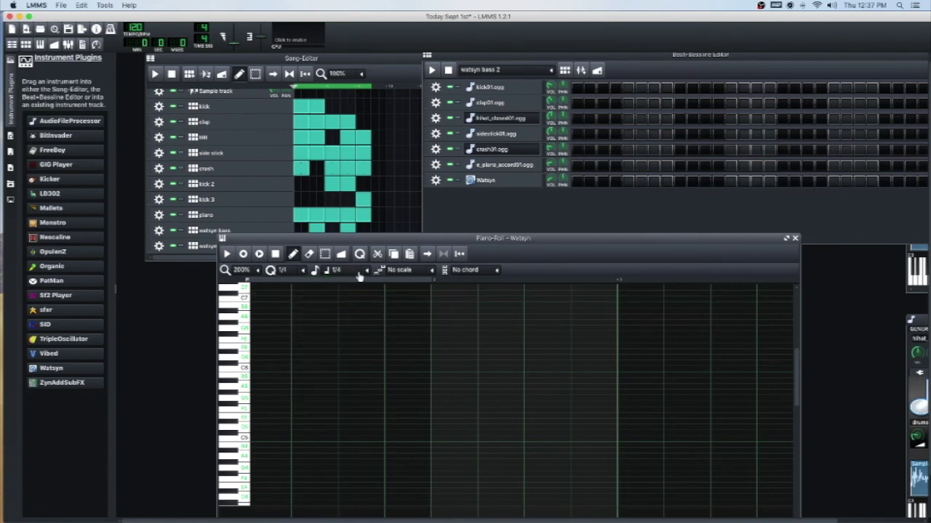
left_click(300, 272)
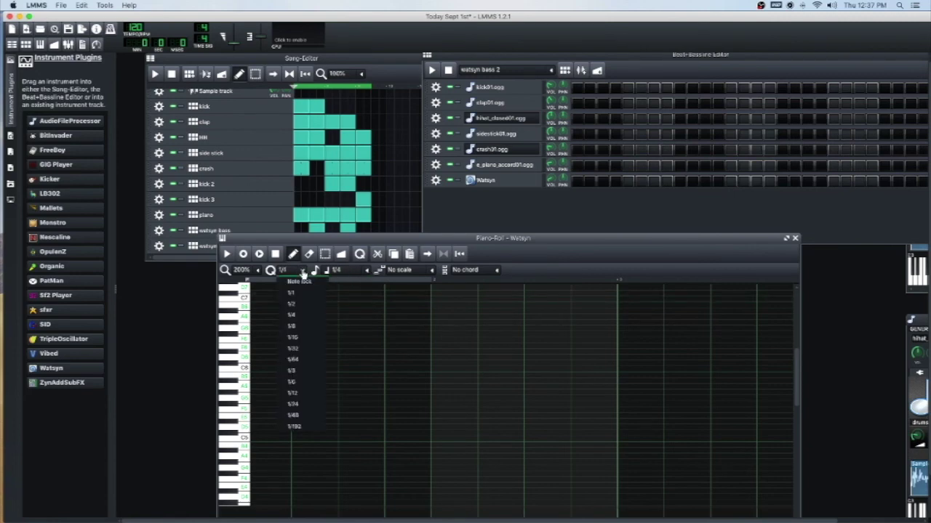
left_click(365, 272)
left_click(365, 271)
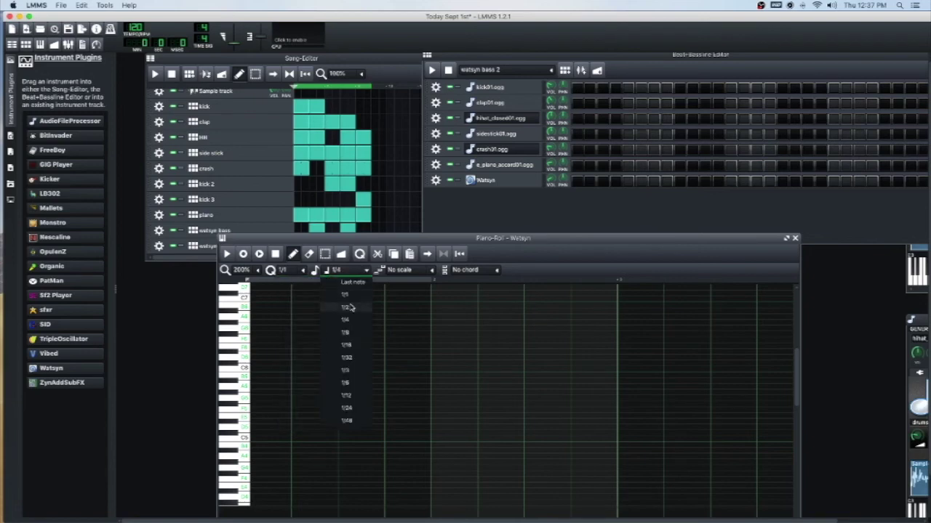
left_click(352, 302)
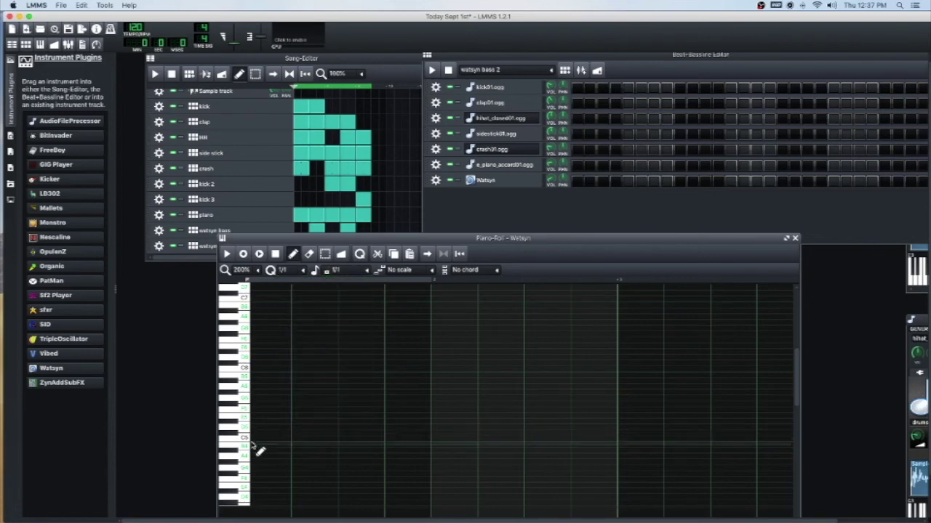
scroll(256, 445, "down", 10)
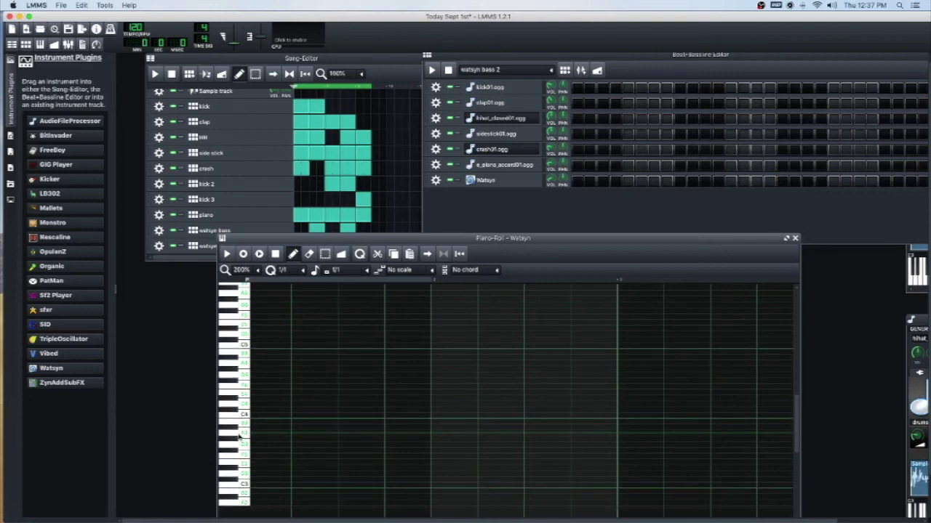
left_click(258, 435)
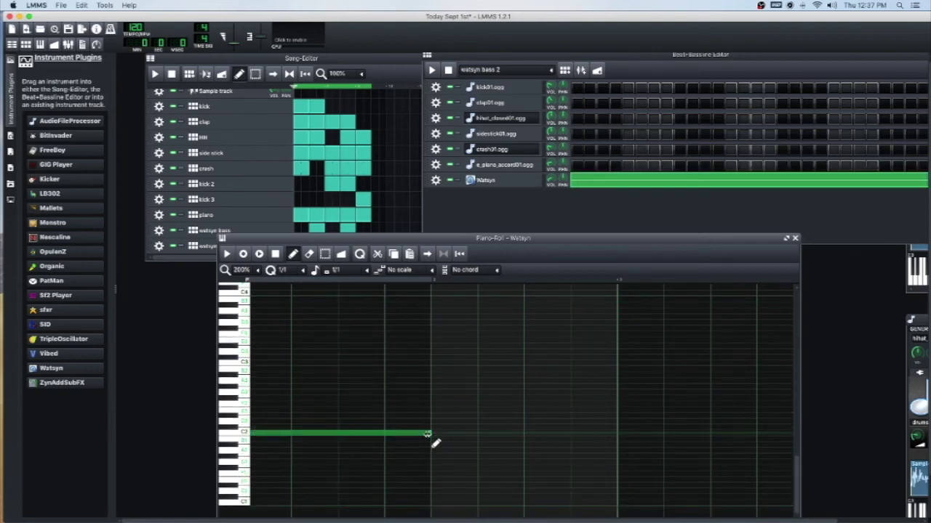
Step: Set the quantization and note length to 1/2 and shorten the C2 note to a half note
left_click_drag(428, 435, 332, 439)
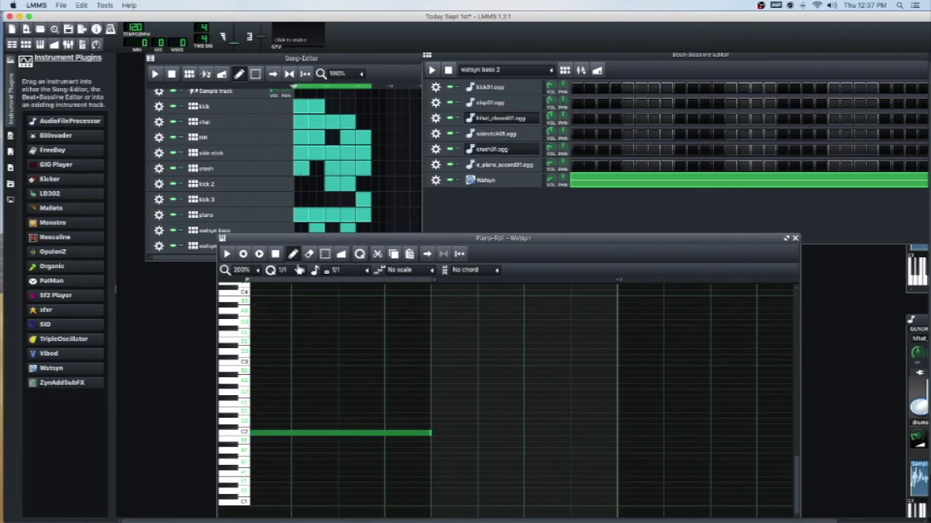
left_click(299, 271)
left_click(298, 302)
left_click(367, 270)
left_click(355, 308)
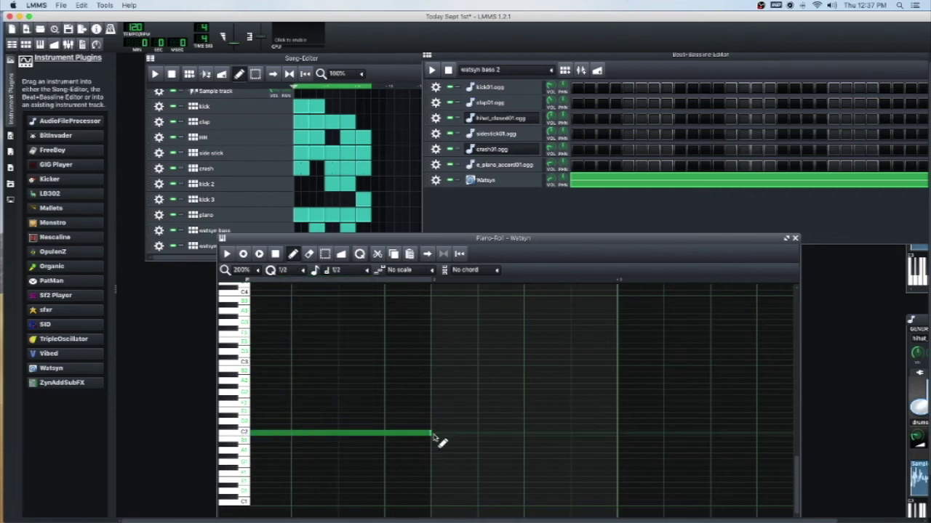
left_click_drag(430, 435, 337, 435)
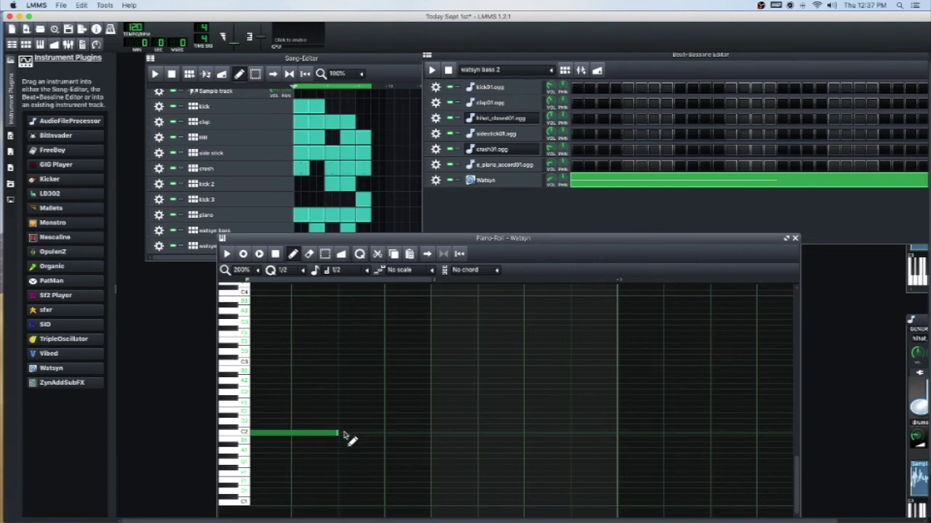
Step: Add three half notes after the C2 in the Watsyn pattern and raise them to D#2, F2 and G2 in ascending order
left_click(344, 434)
left_click(439, 435)
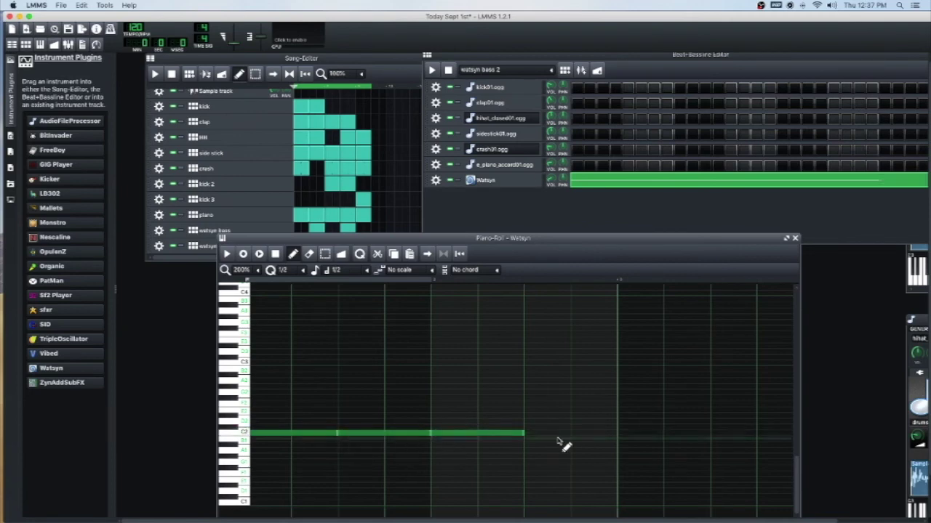
left_click(531, 435)
left_click_drag(374, 433, 383, 425)
left_click_drag(461, 435, 465, 408)
left_click_drag(545, 434, 546, 394)
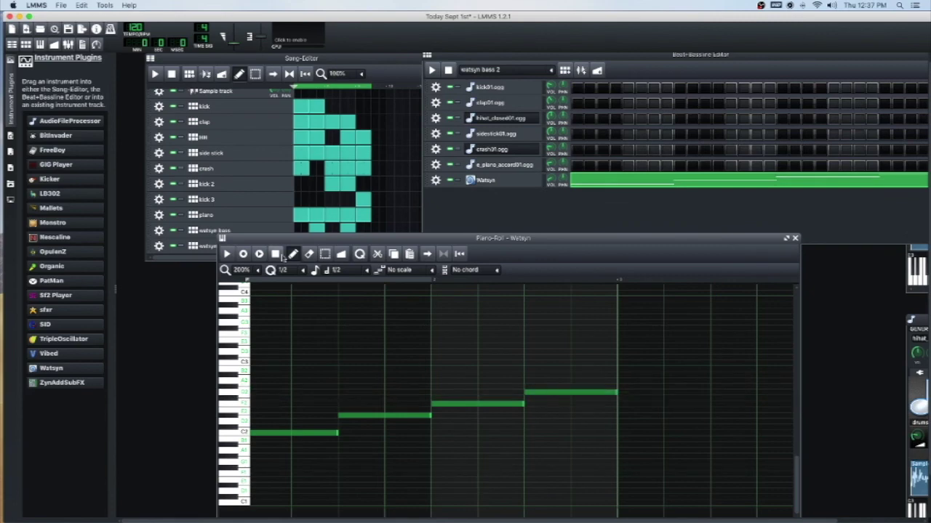
Step: Place a watsyn bass 2 block at the start of the song and play the opening briefly
left_click(155, 75)
left_click(156, 76)
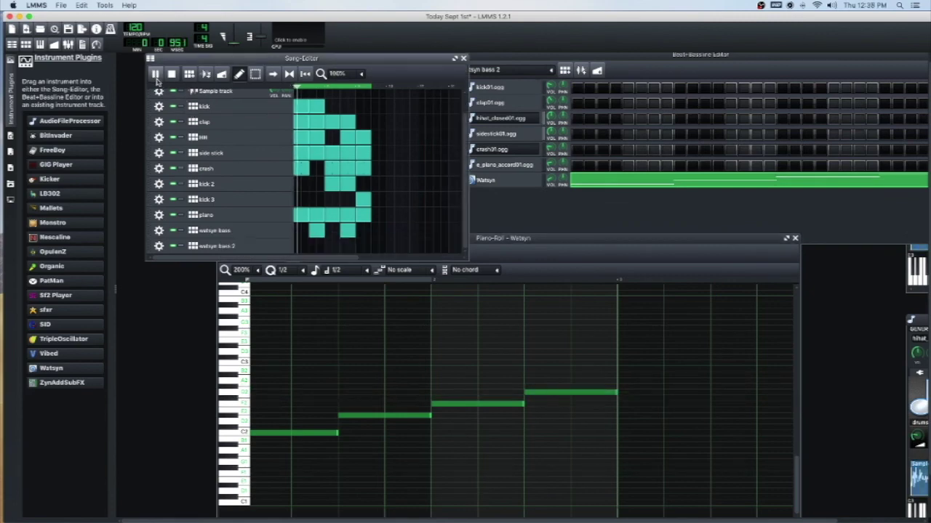
key("space")
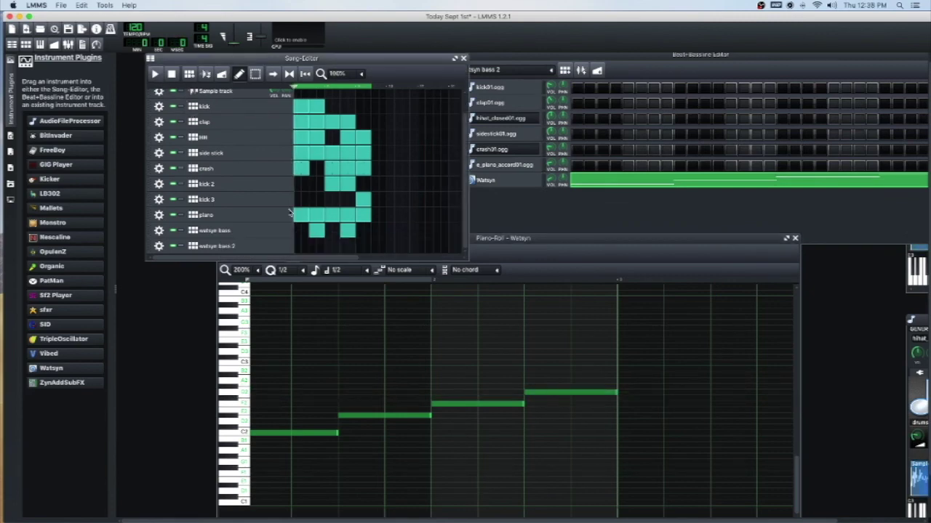
left_click(298, 247)
key("space")
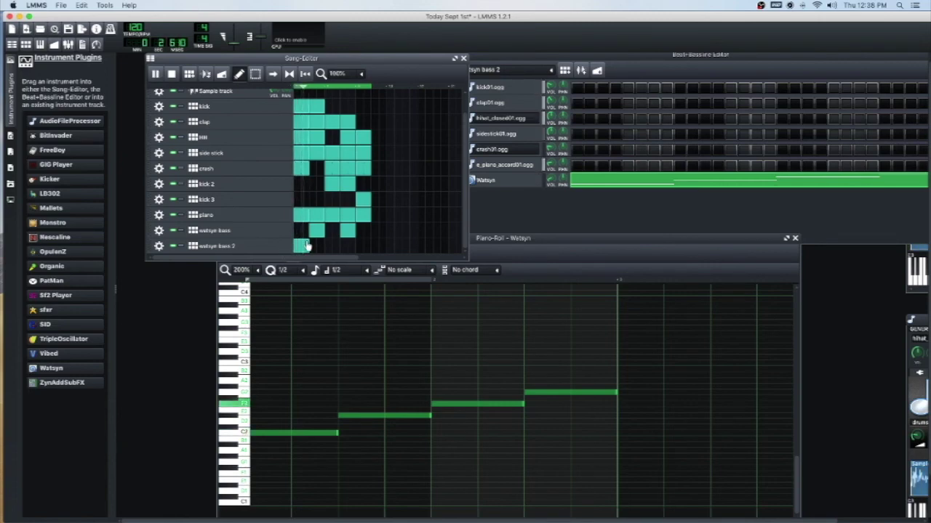
key("space")
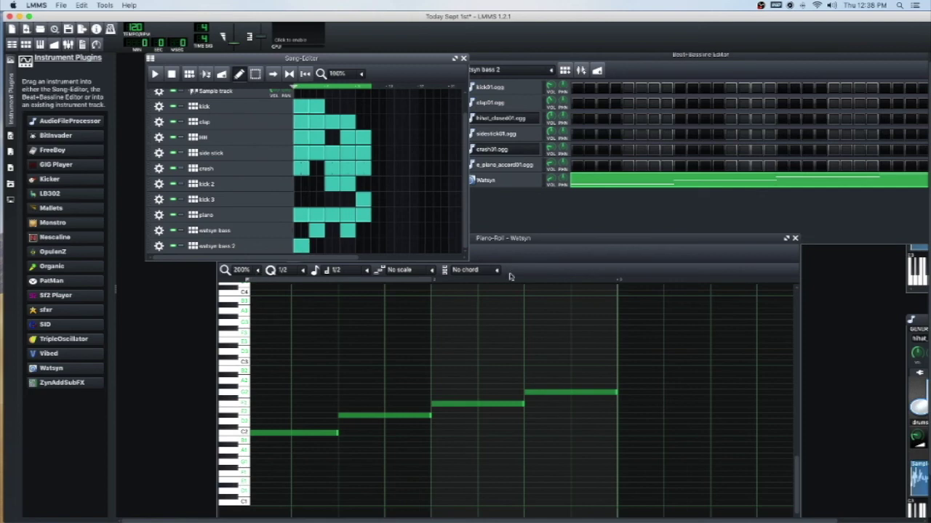
Step: Audition the half-note Watsyn pattern on its own in the Piano-Roll, and listen to it within the song
left_click(529, 254)
left_click(227, 254)
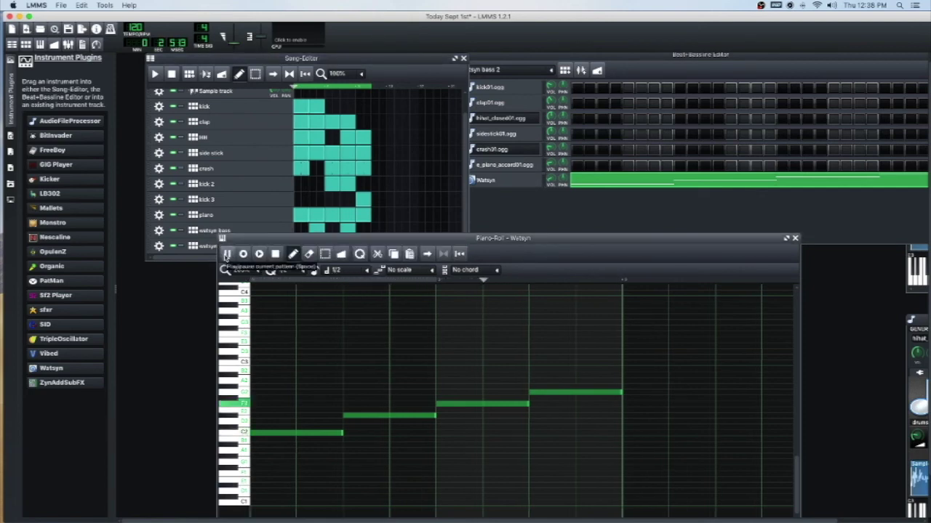
left_click(226, 254)
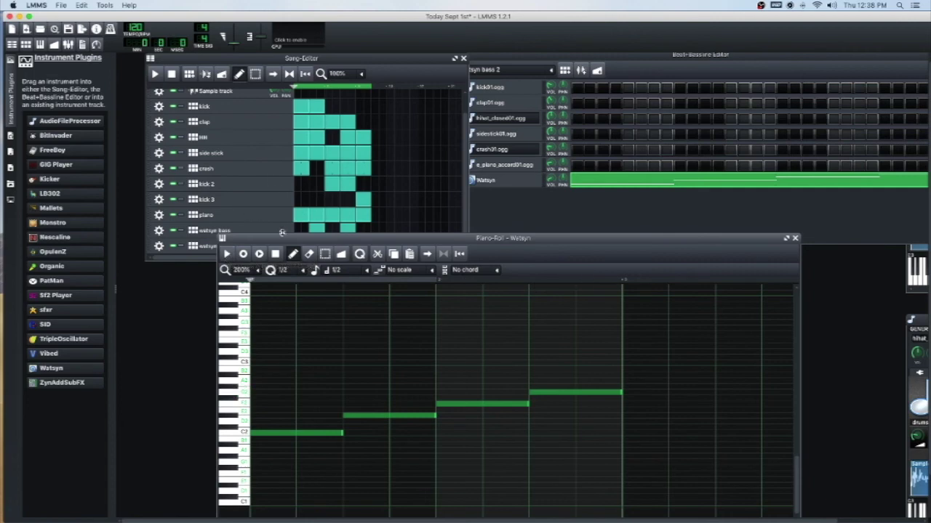
left_click(155, 75)
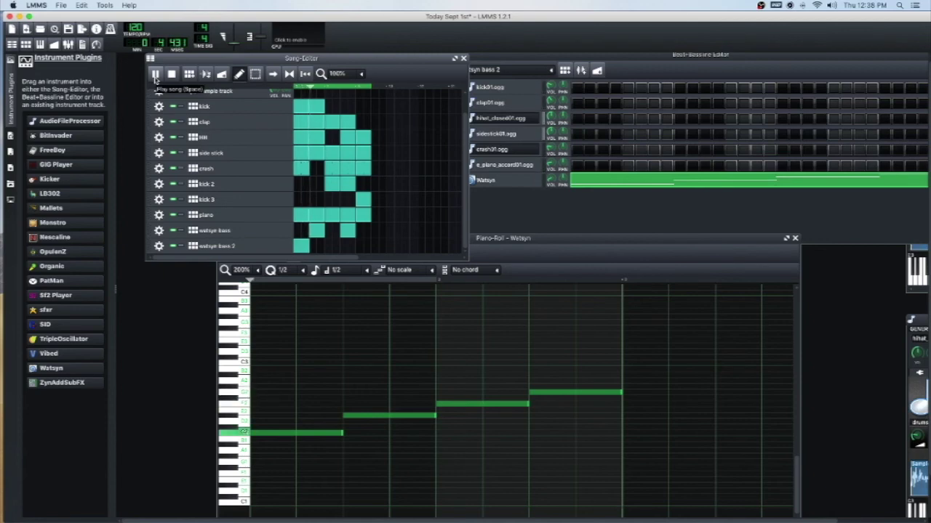
left_click(155, 74)
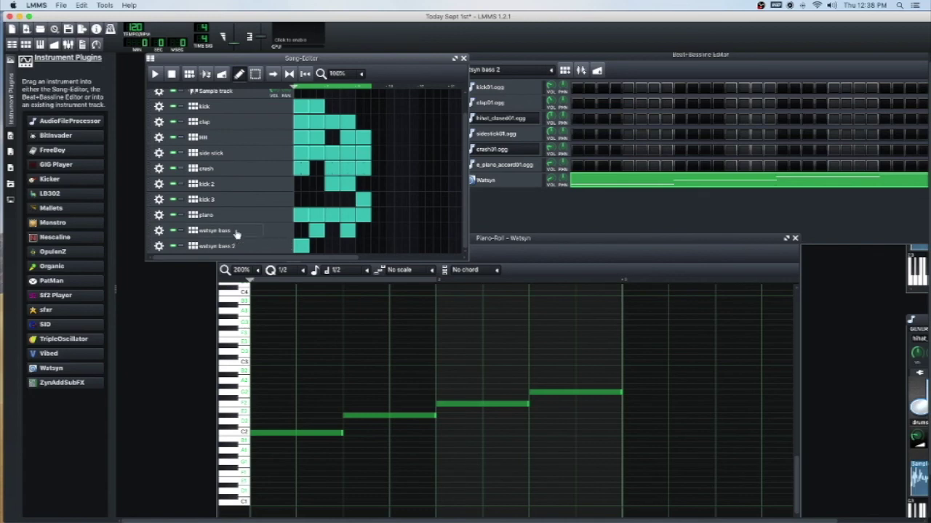
Step: Add watsyn bass 2 blocks in the third and fifth slots of the arrangement and play the song through
left_click(331, 248)
left_click(361, 248)
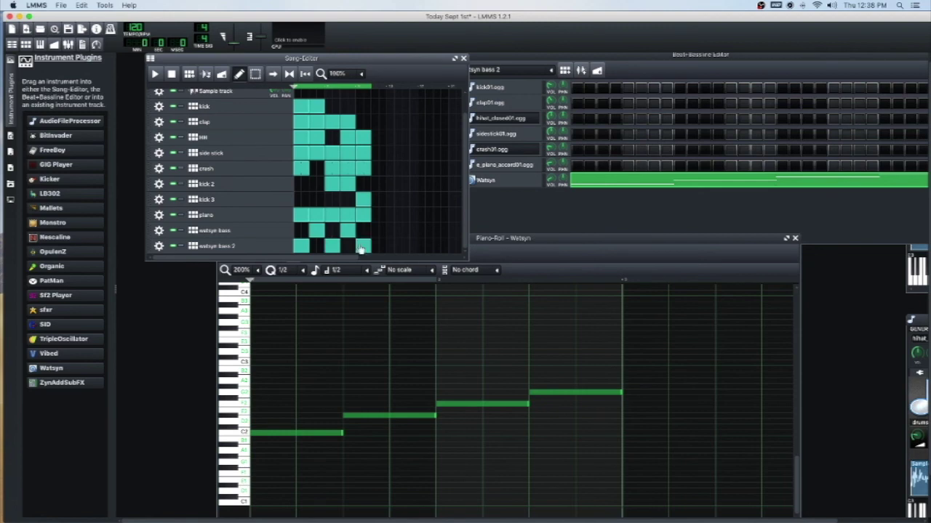
left_click(155, 75)
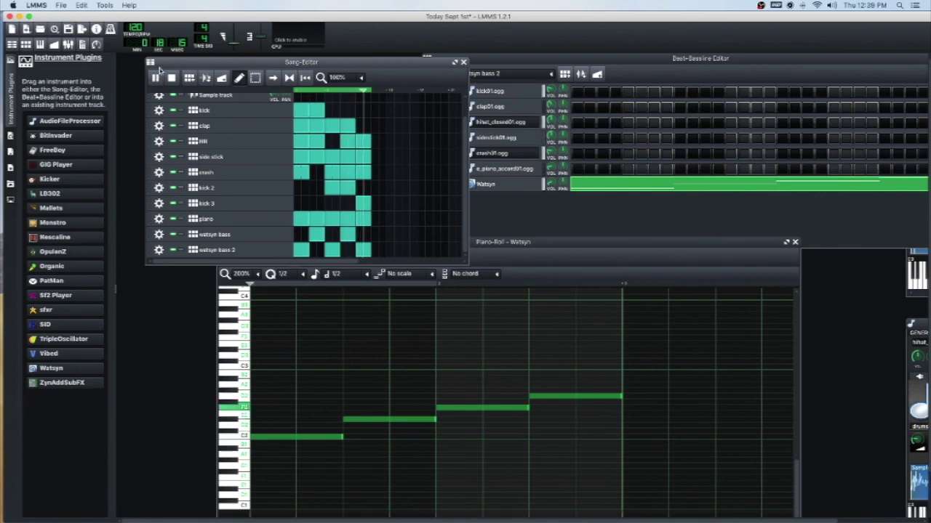
left_click(173, 79)
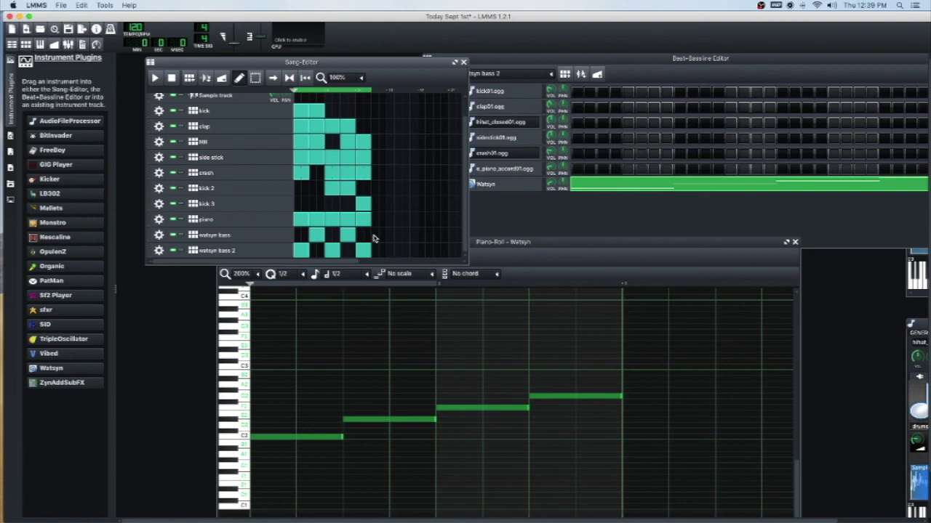
Step: Move the Piano-Roll window directly below the Song-Editor, aligned with its left edge
left_click(520, 256)
left_click_drag(492, 248, 418, 271)
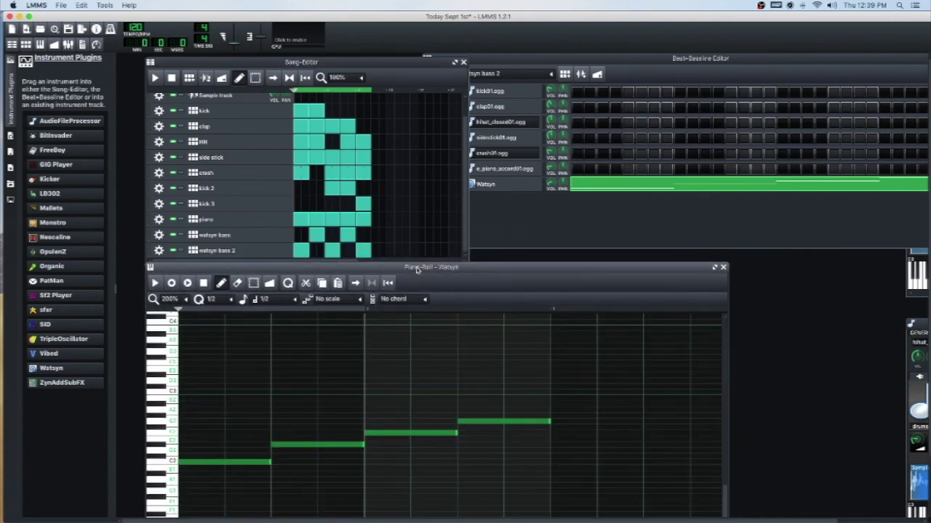